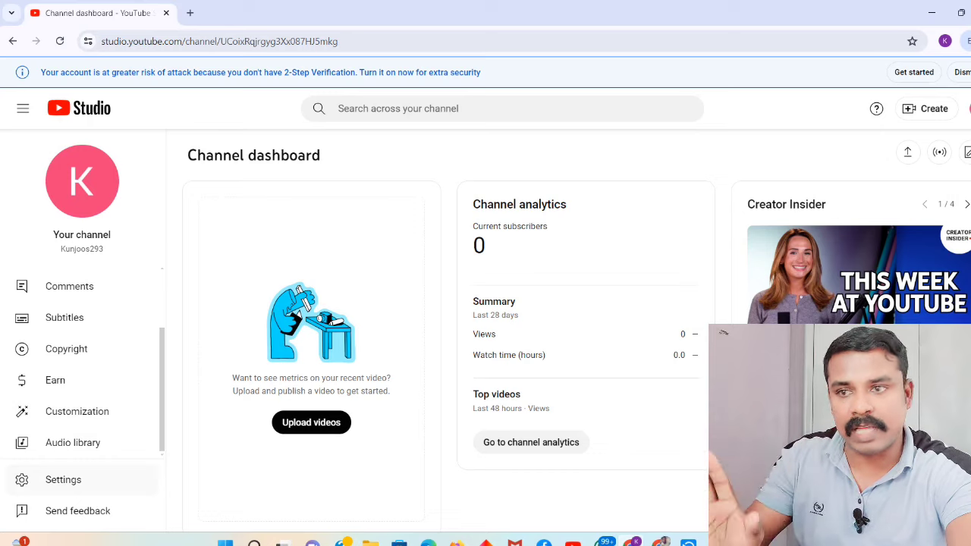
In Settings, keep USD — US Dollar as the channel's default currency.
{"action": "left_click", "coordinate": [63, 479]}
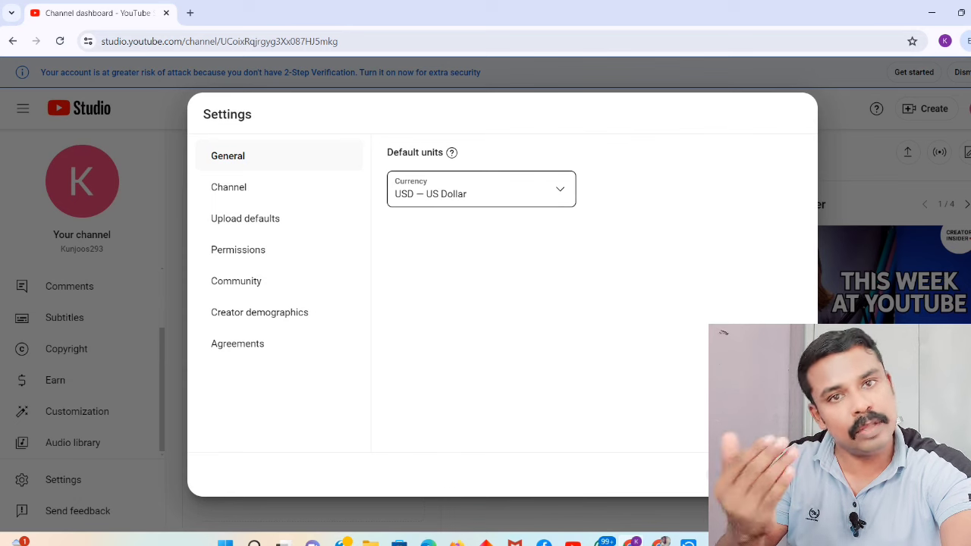
{"action": "left_click", "coordinate": [515, 189]}
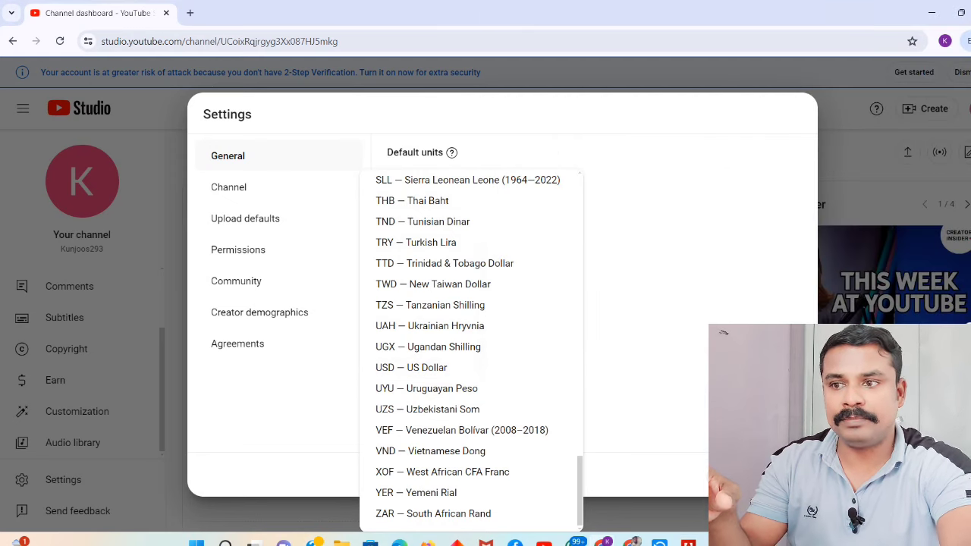
{"action": "left_click", "coordinate": [478, 367]}
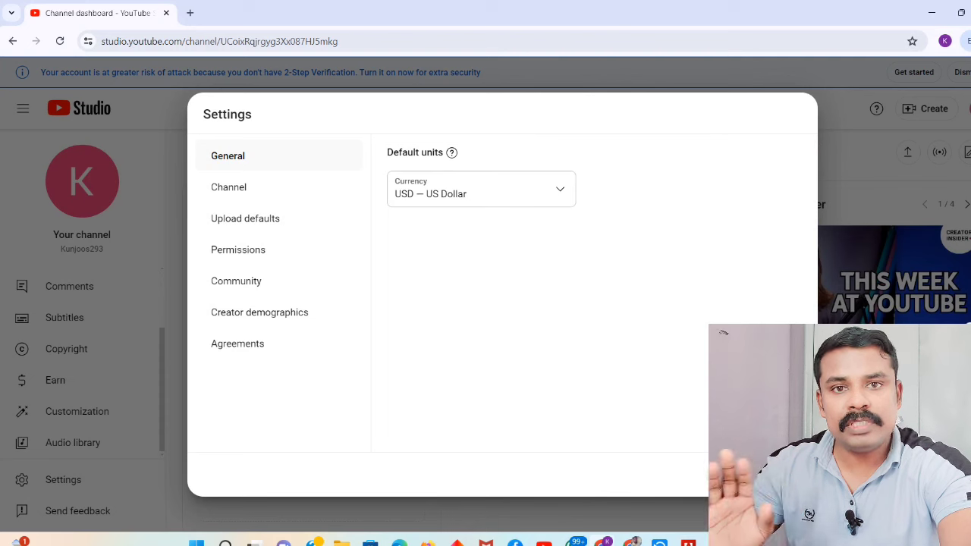
Set Country of residence to India in the Channel basic info, leaving keywords empty.
{"action": "left_click", "coordinate": [243, 190]}
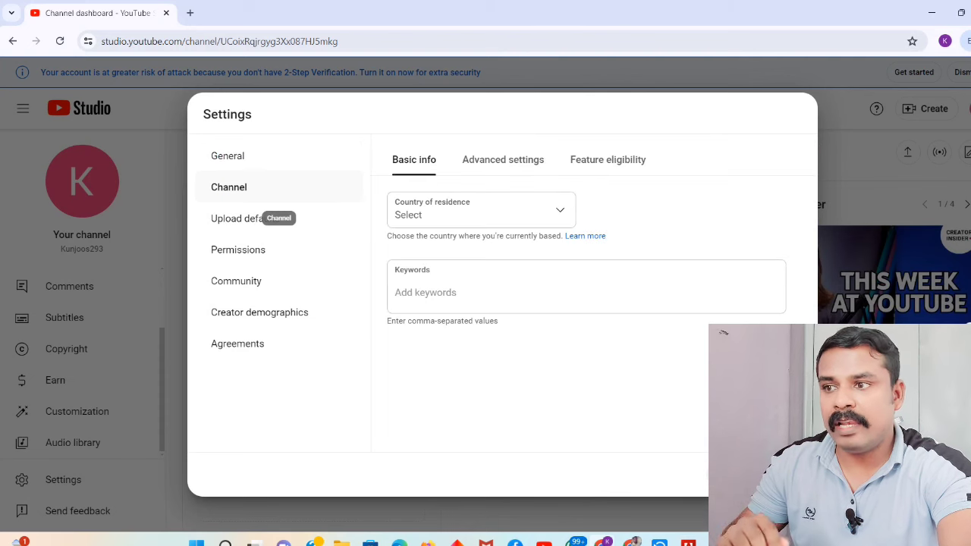
{"action": "left_click", "coordinate": [470, 210]}
{"action": "scroll", "coordinate": [481, 360], "scroll_direction": "down", "scroll_amount": 11}
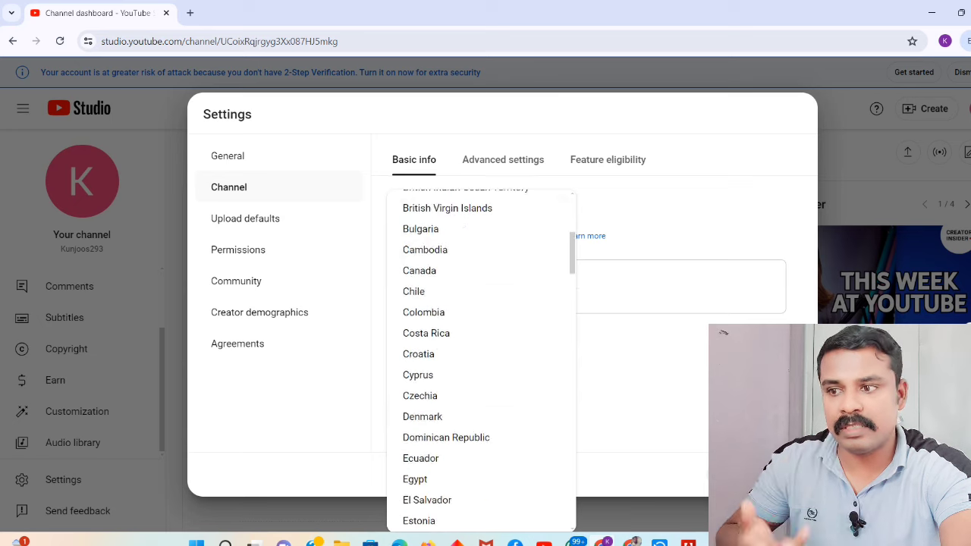
{"action": "scroll", "coordinate": [455, 398], "scroll_direction": "up", "scroll_amount": 1}
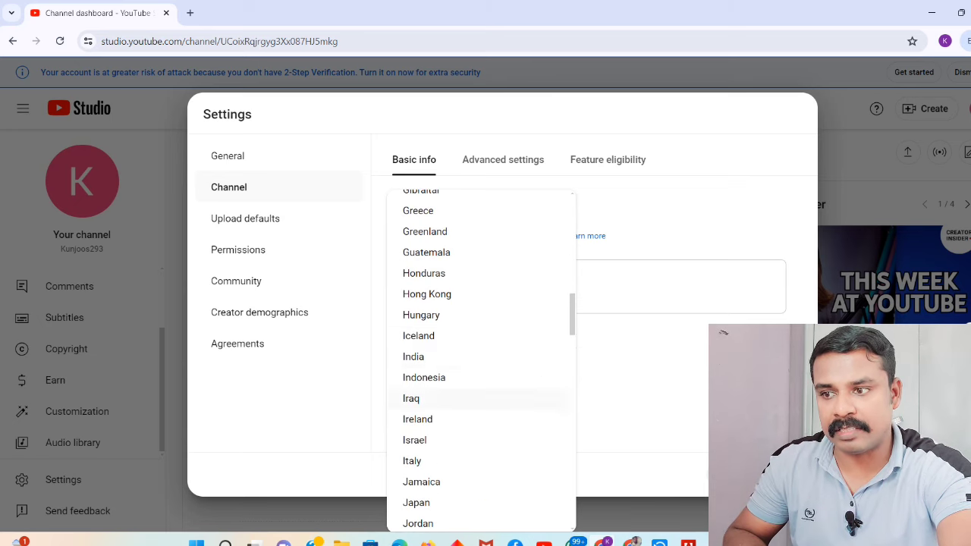
{"action": "left_click", "coordinate": [413, 357]}
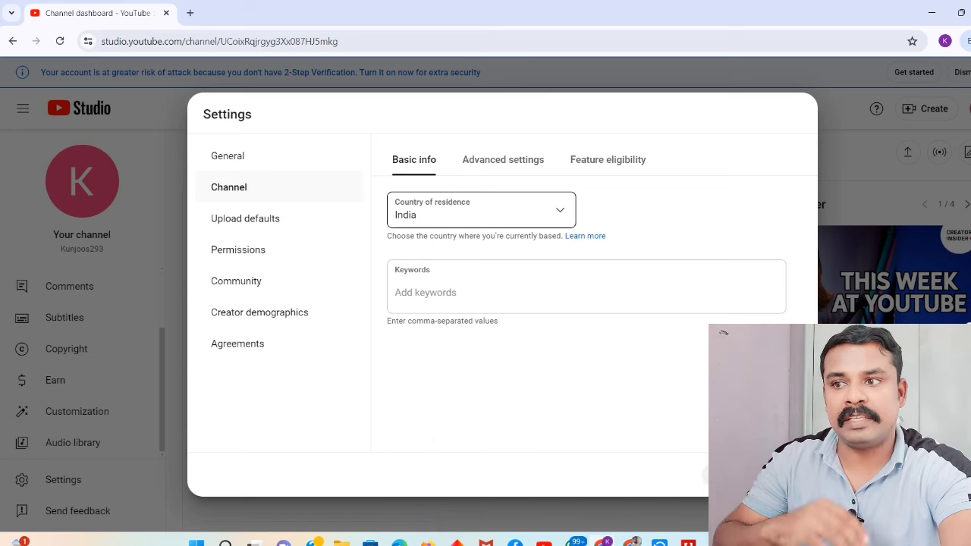
{"action": "left_click", "coordinate": [493, 292]}
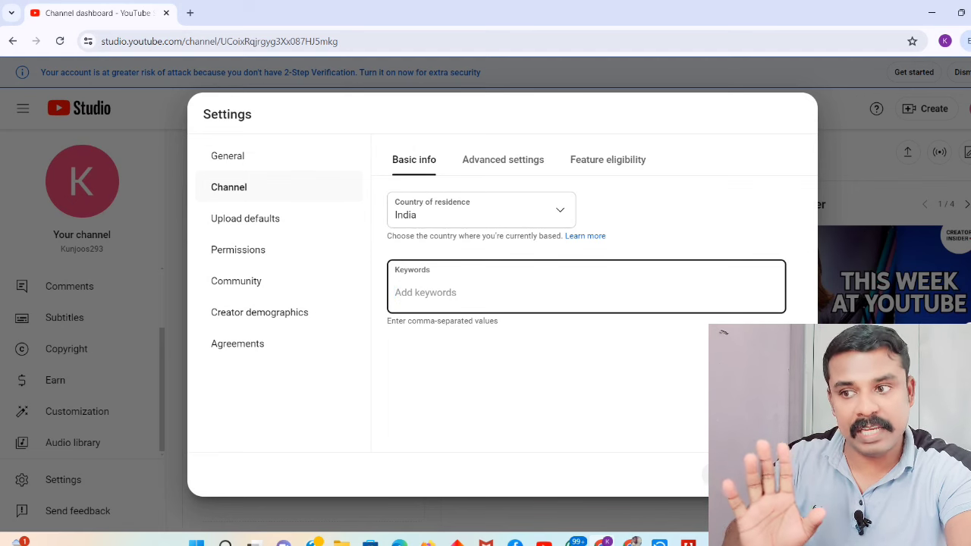
Choose 'No, set this channel as not made for kids' in Advanced settings and close Settings.
{"action": "left_click", "coordinate": [503, 159]}
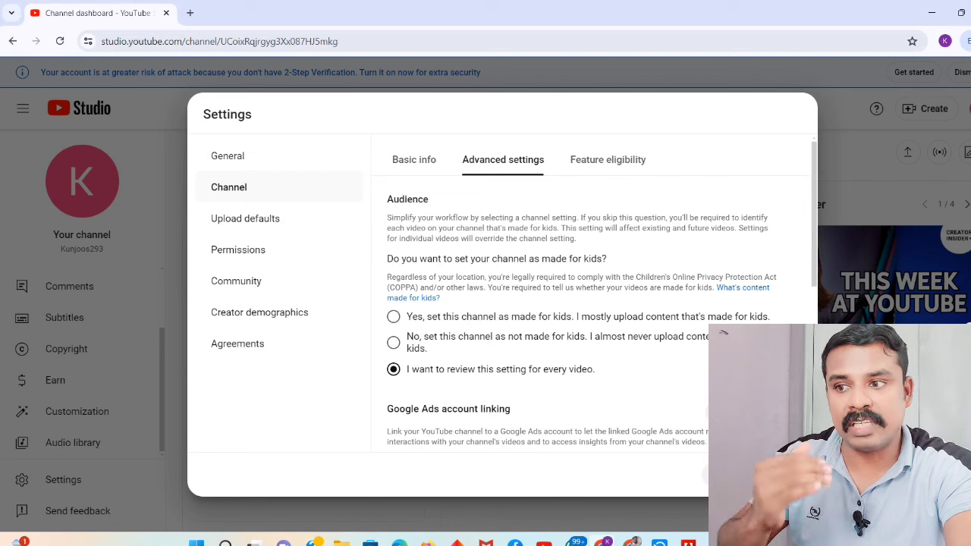
{"action": "left_click", "coordinate": [392, 342]}
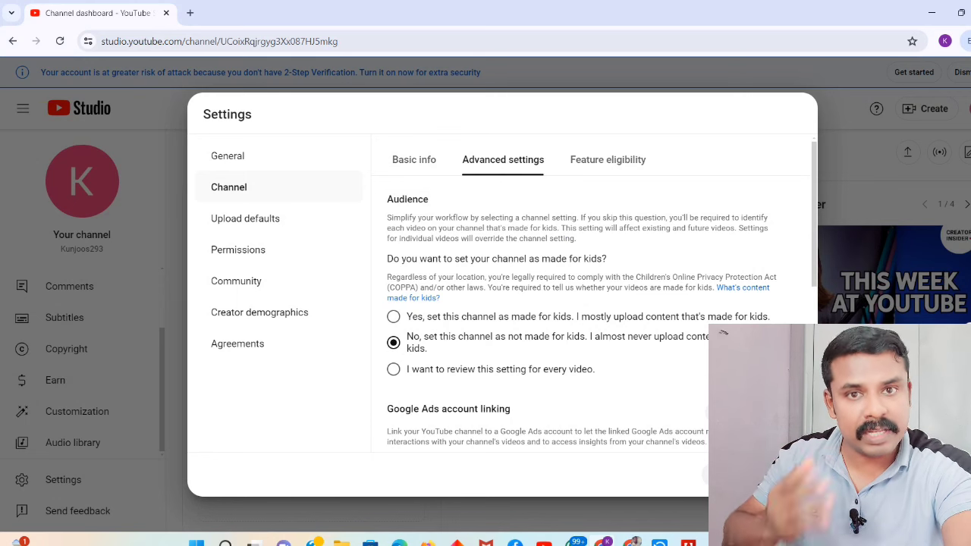
{"action": "left_click", "coordinate": [393, 369]}
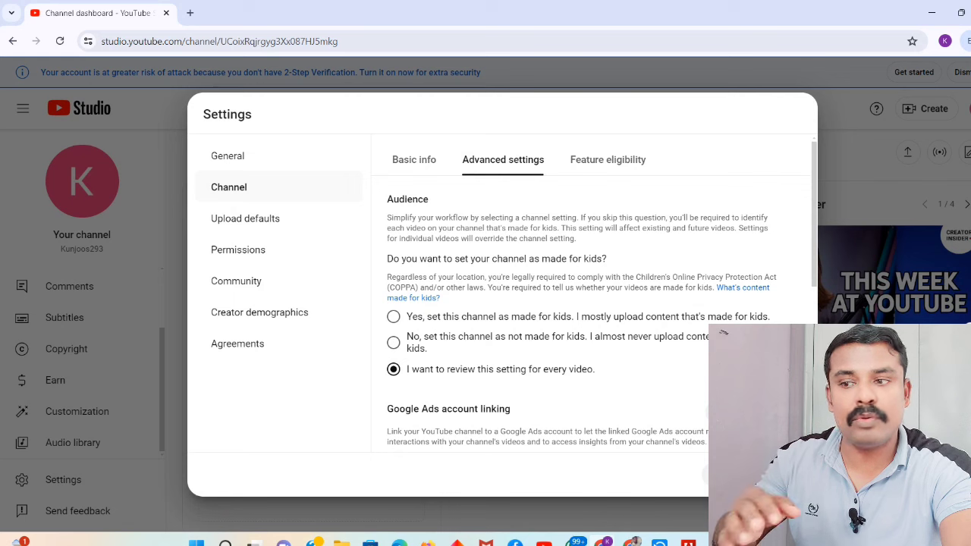
{"action": "left_click", "coordinate": [393, 342]}
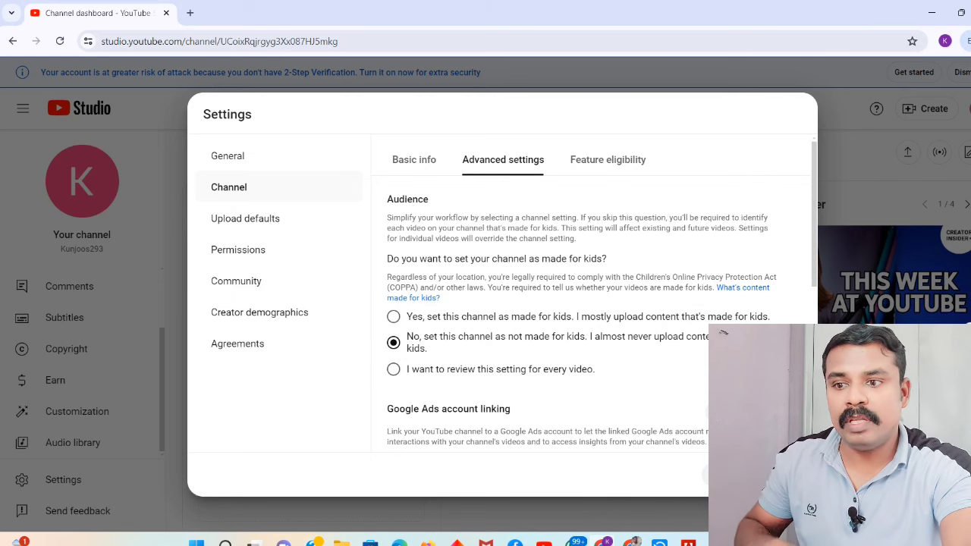
{"action": "key", "text": "Escape"}
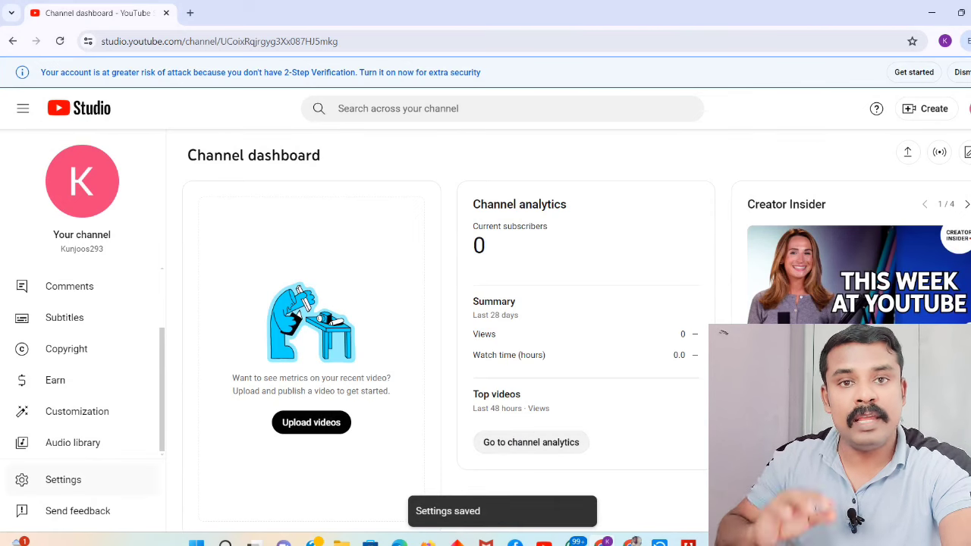
Expand Intermediate features under Channel > Feature eligibility and start phone number verification.
{"action": "left_click", "coordinate": [63, 480]}
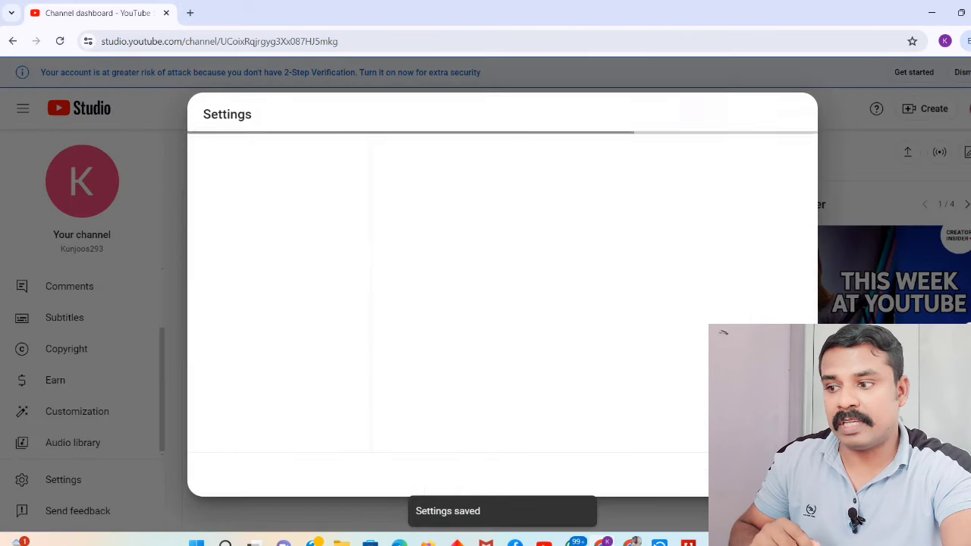
{"action": "left_click", "coordinate": [245, 218]}
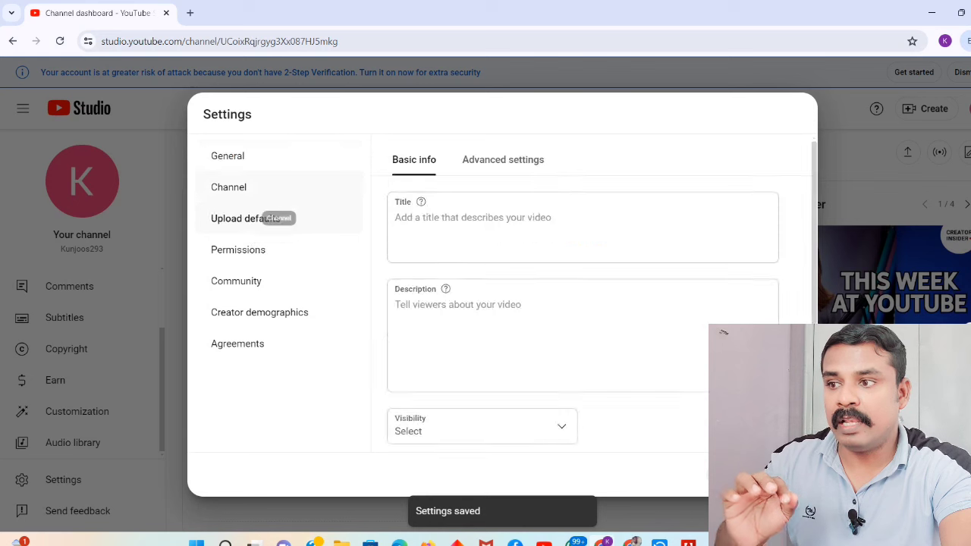
{"action": "left_click", "coordinate": [228, 187]}
{"action": "left_click", "coordinate": [608, 160]}
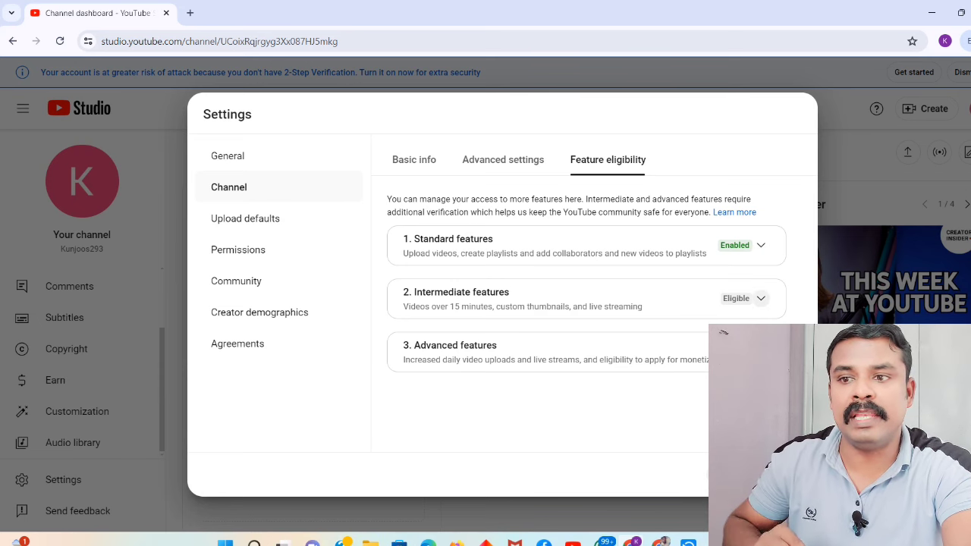
{"action": "left_click", "coordinate": [761, 298]}
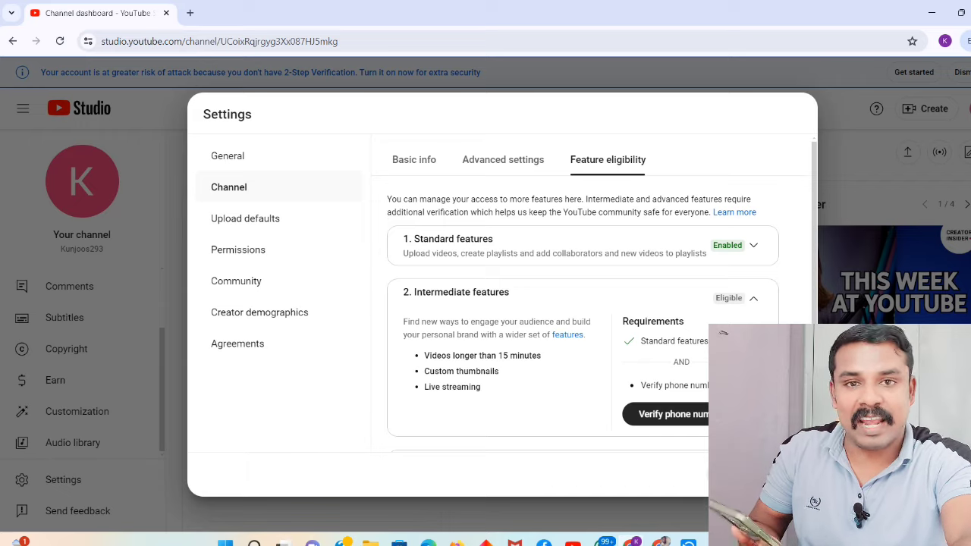
{"action": "left_click", "coordinate": [664, 414]}
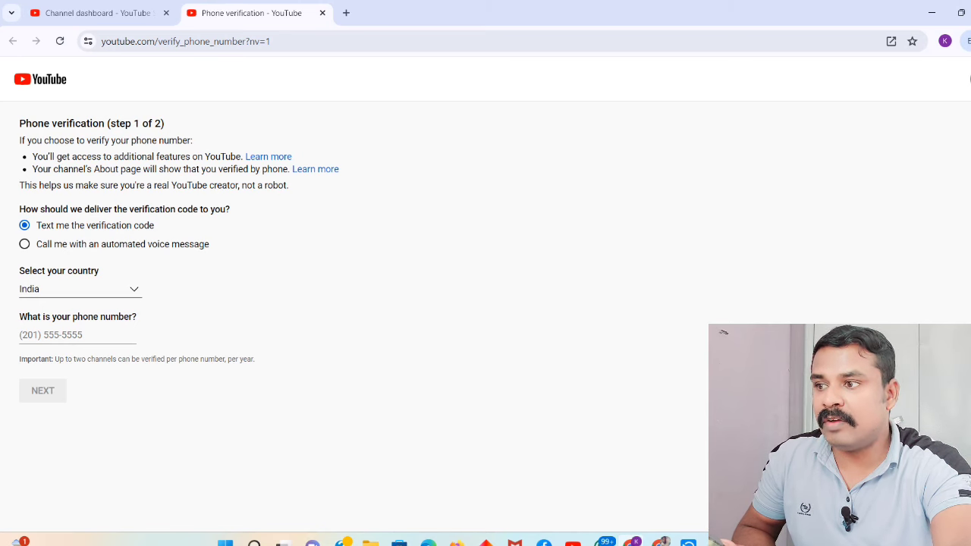
Enter the phone number and request a verification code by text message.
{"action": "left_click", "coordinate": [76, 334]}
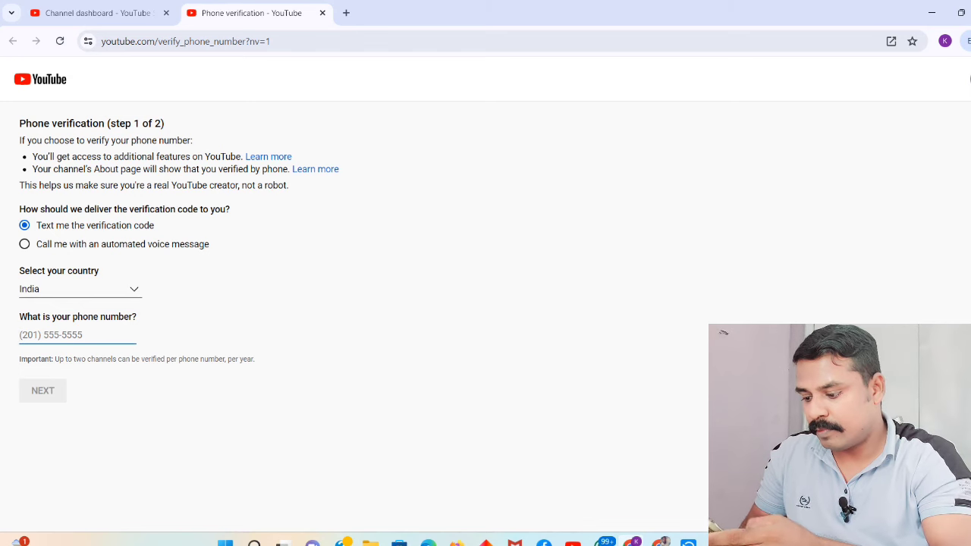
{"action": "type", "text": "9"}
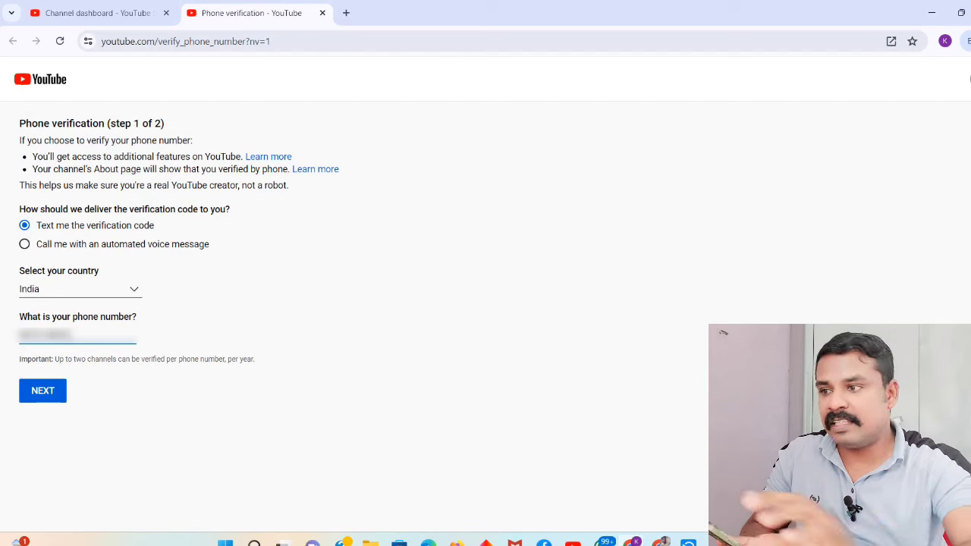
{"action": "key", "text": "Return"}
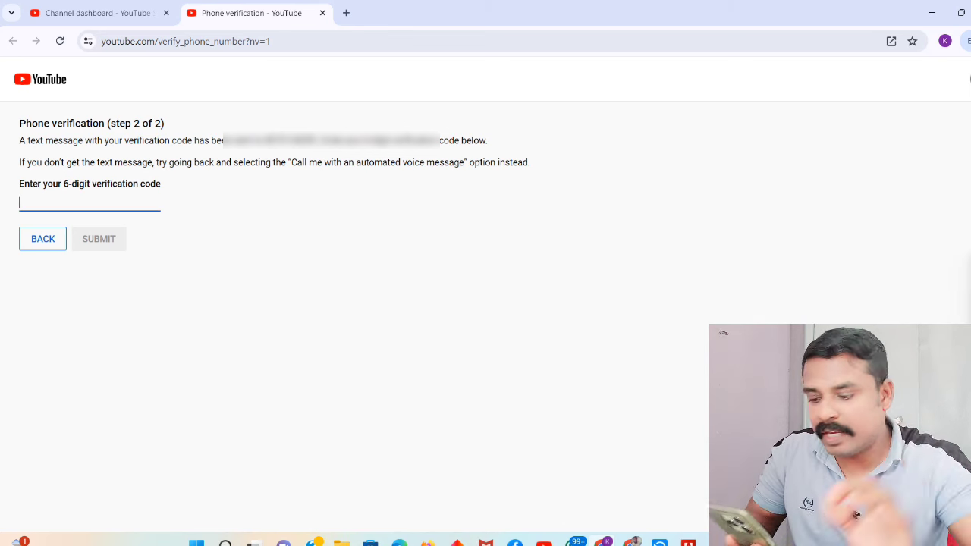
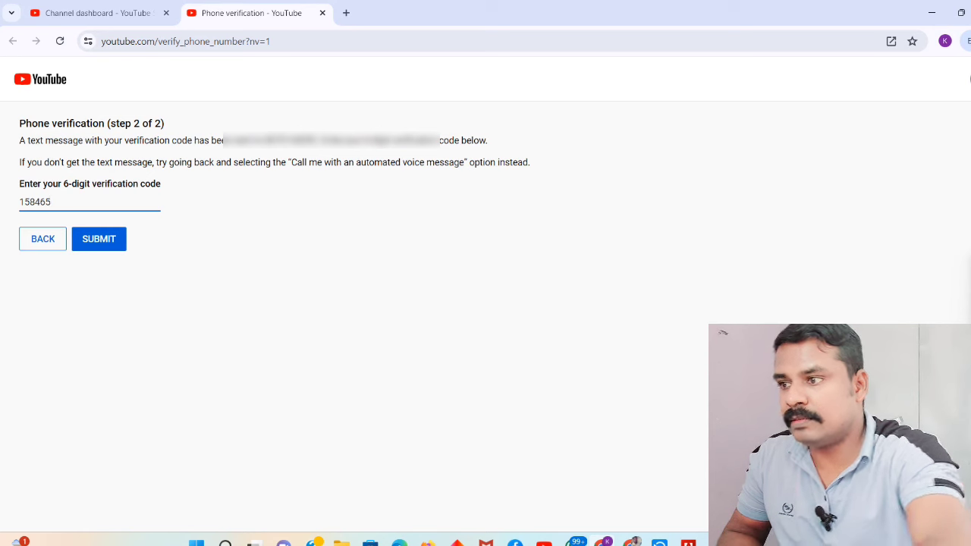
Submit the texted 6-digit verification code, then go back to the Studio settings tab.
{"action": "key", "text": "Return"}
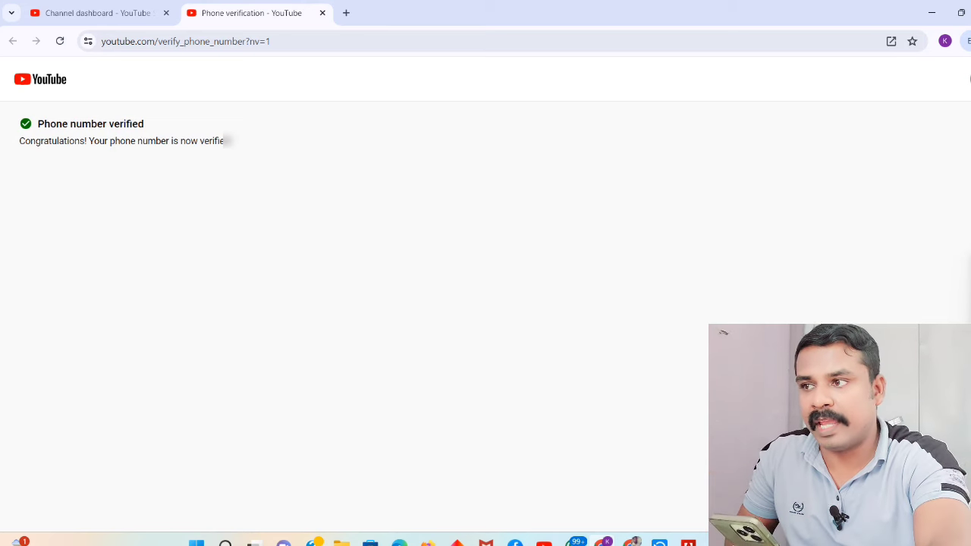
{"action": "key", "text": "ctrl+shift+Tab"}
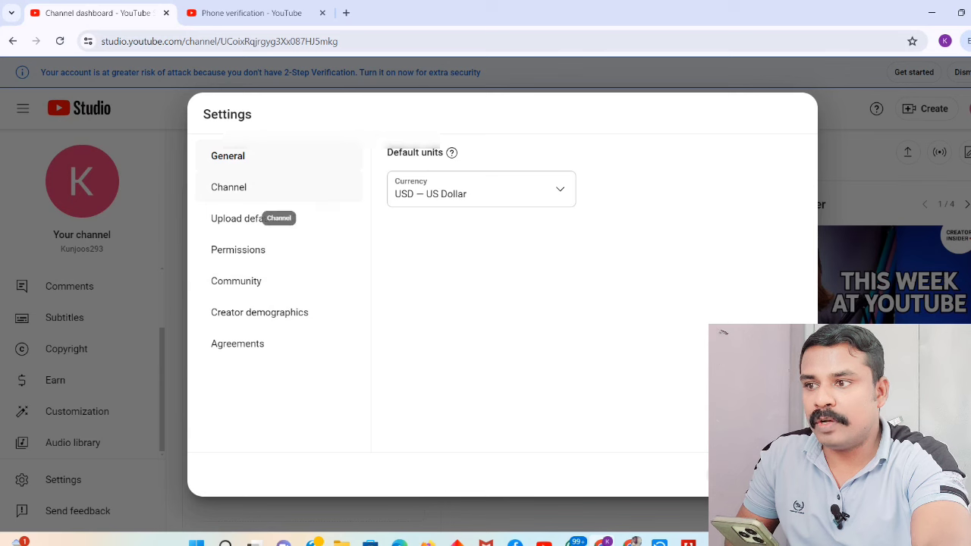
Check Feature eligibility: Intermediate features enabled and Advanced features' requirements listed as Eligible.
{"action": "left_click", "coordinate": [273, 189]}
{"action": "left_click", "coordinate": [608, 159]}
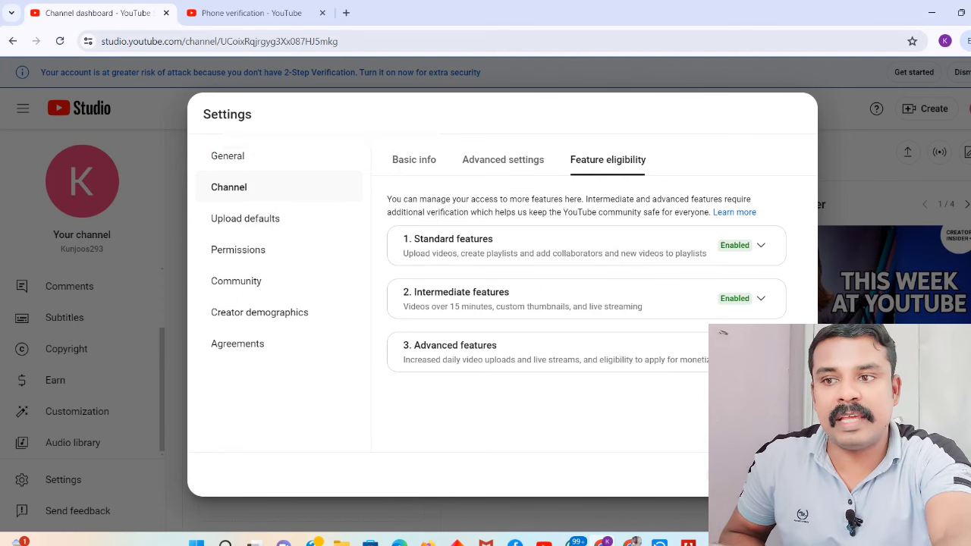
{"action": "left_click", "coordinate": [761, 298]}
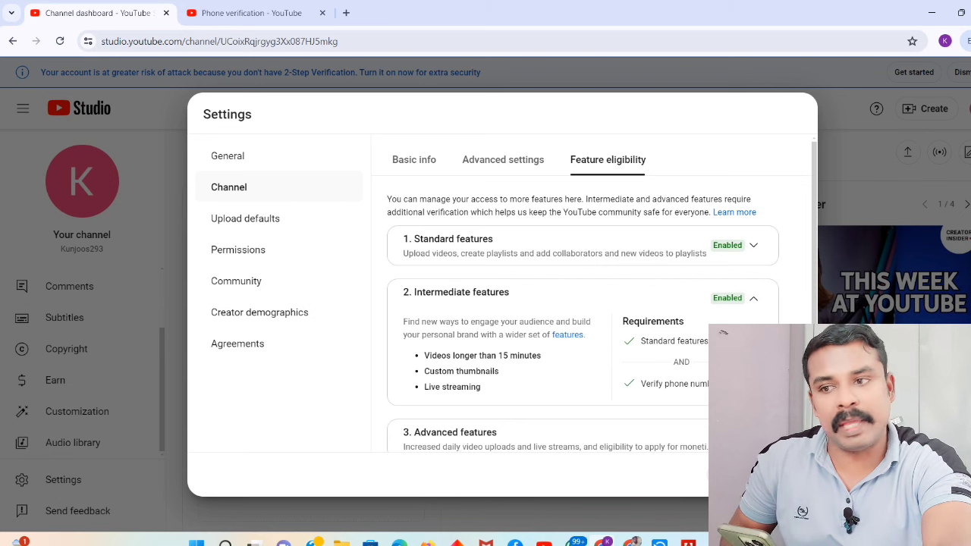
{"action": "scroll", "coordinate": [682, 318], "scroll_direction": "down", "scroll_amount": 3}
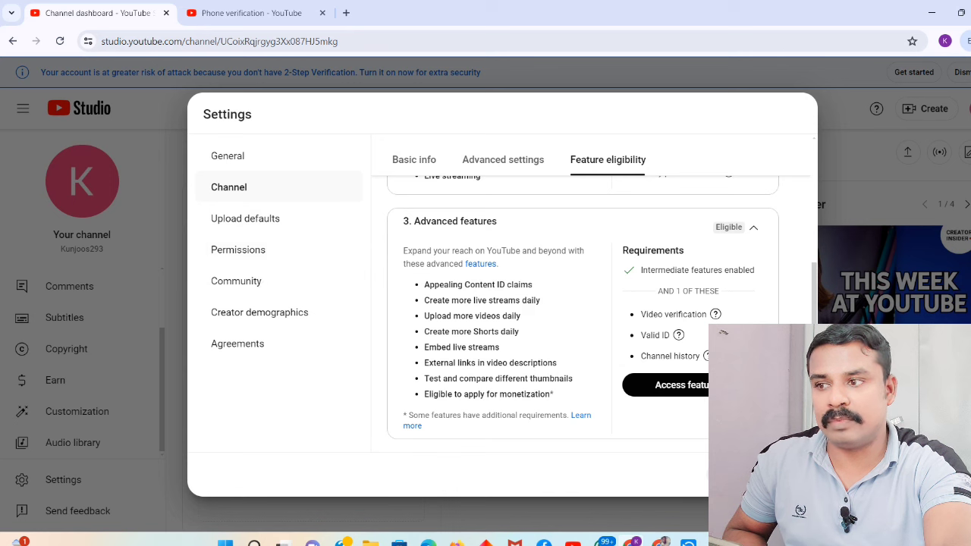
Switch to the reference channel's Channel content window and open its Settings.
{"action": "mouse_move", "coordinate": [656, 540]}
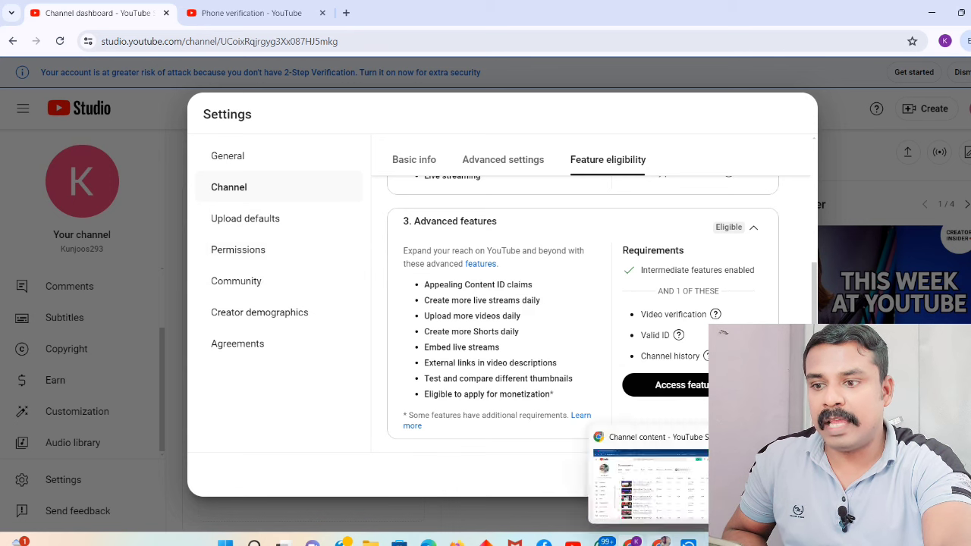
{"action": "left_click", "coordinate": [637, 486]}
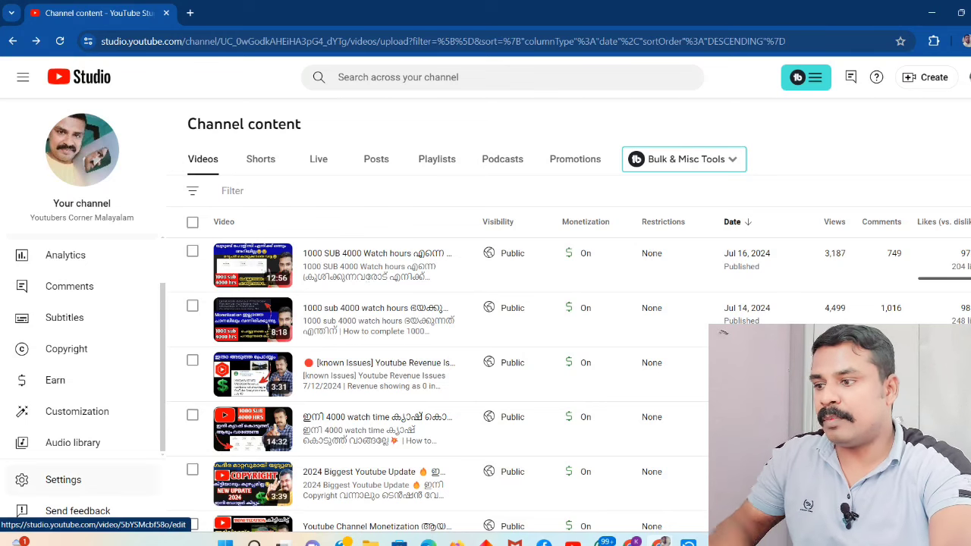
{"action": "left_click", "coordinate": [63, 479]}
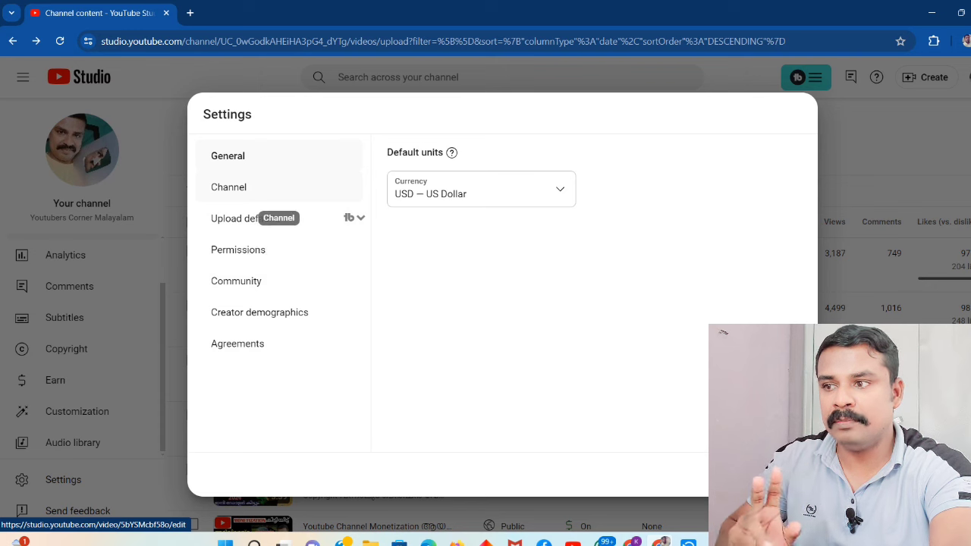
Review the reference channel's Basic info, Advanced settings and Feature eligibility, then view Upload defaults.
{"action": "left_click", "coordinate": [251, 188]}
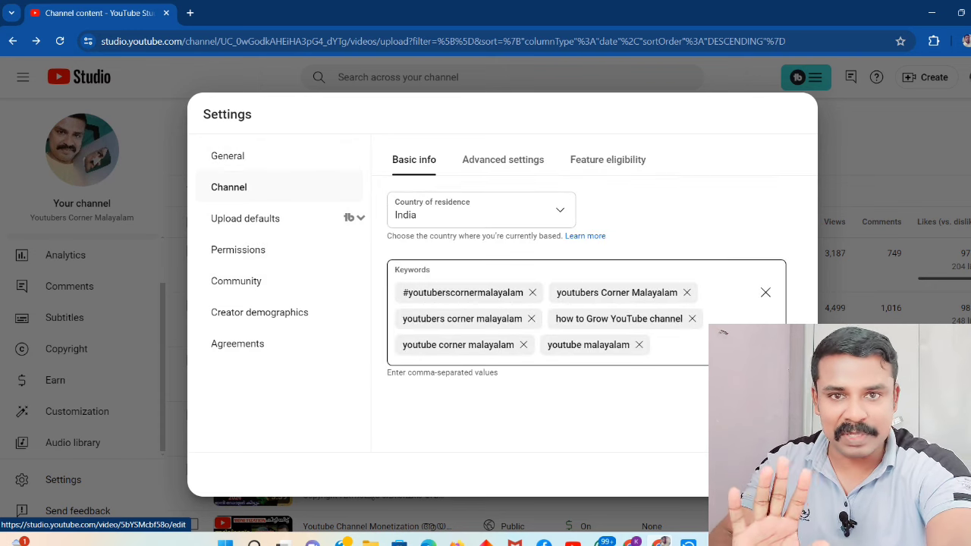
{"action": "left_click", "coordinate": [503, 159]}
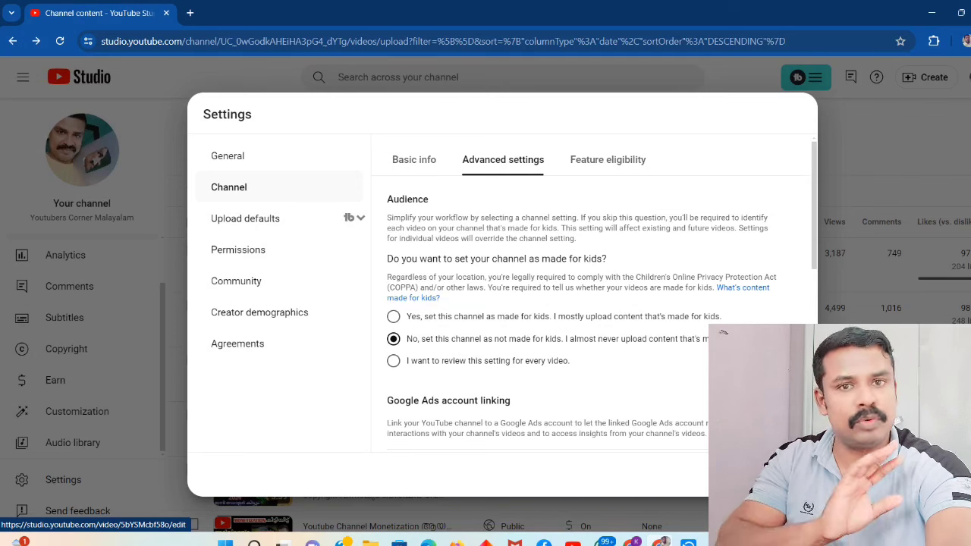
{"action": "left_click", "coordinate": [607, 159]}
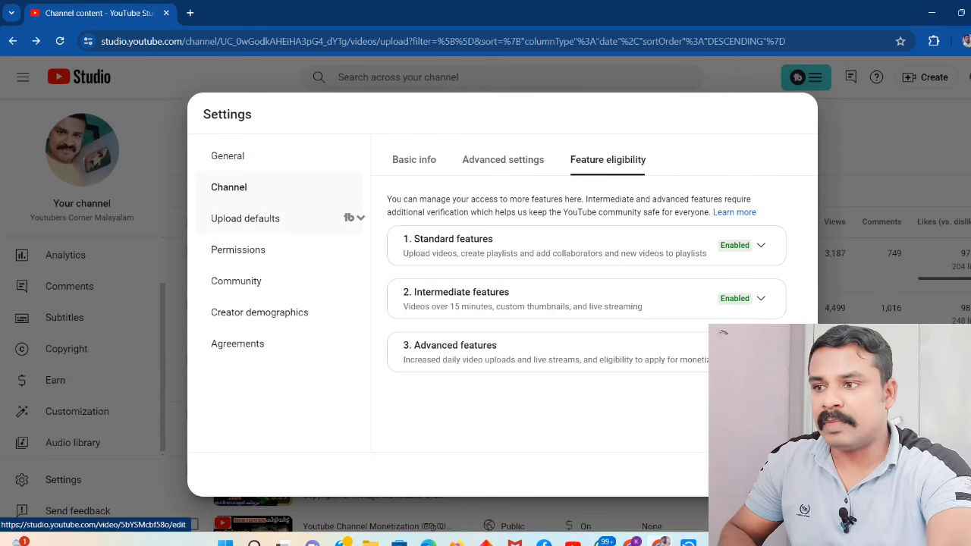
{"action": "left_click", "coordinate": [277, 220]}
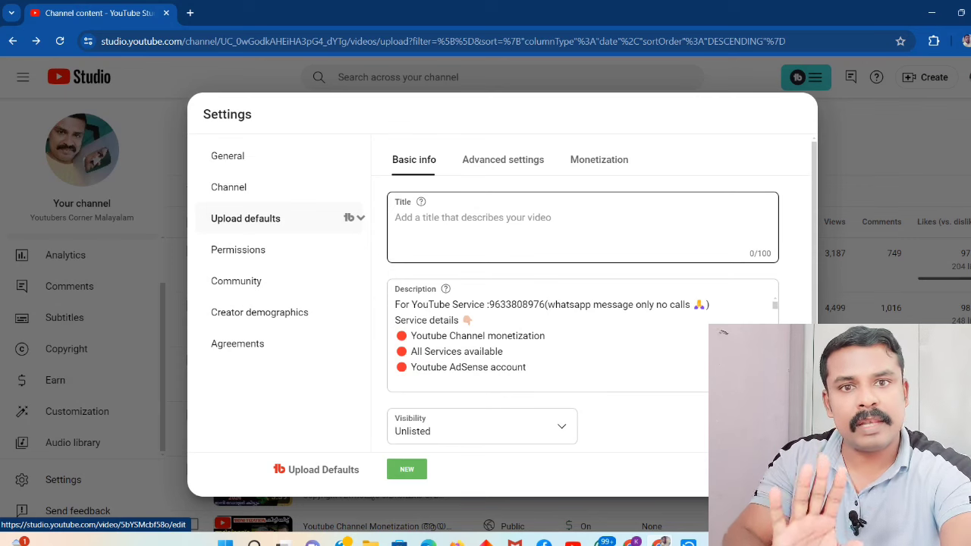
Read the reference default description, then view advanced defaults: Standard license, Education, Malayalam.
{"action": "left_click", "coordinate": [546, 337]}
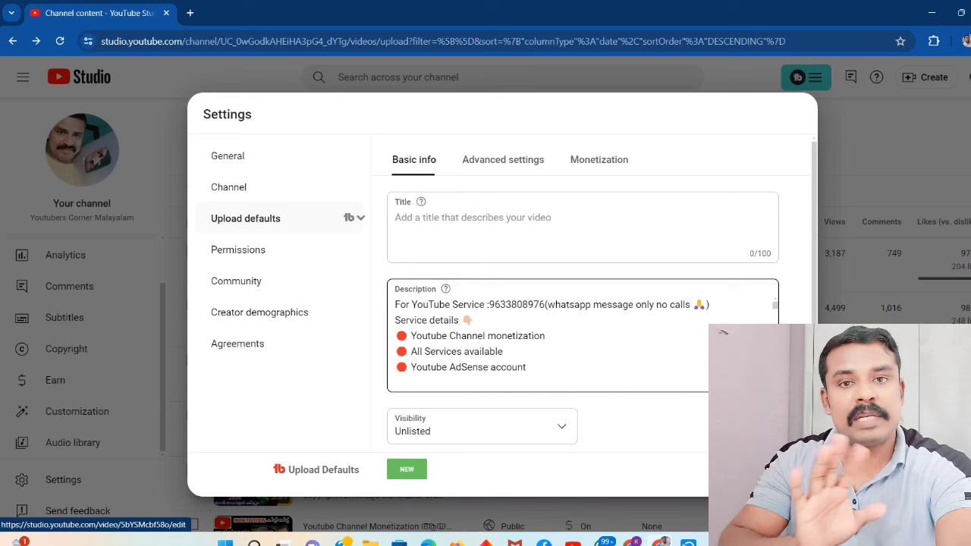
{"action": "scroll", "coordinate": [546, 337], "scroll_direction": "down", "scroll_amount": 5}
{"action": "scroll", "coordinate": [546, 337], "scroll_direction": "down", "scroll_amount": 6}
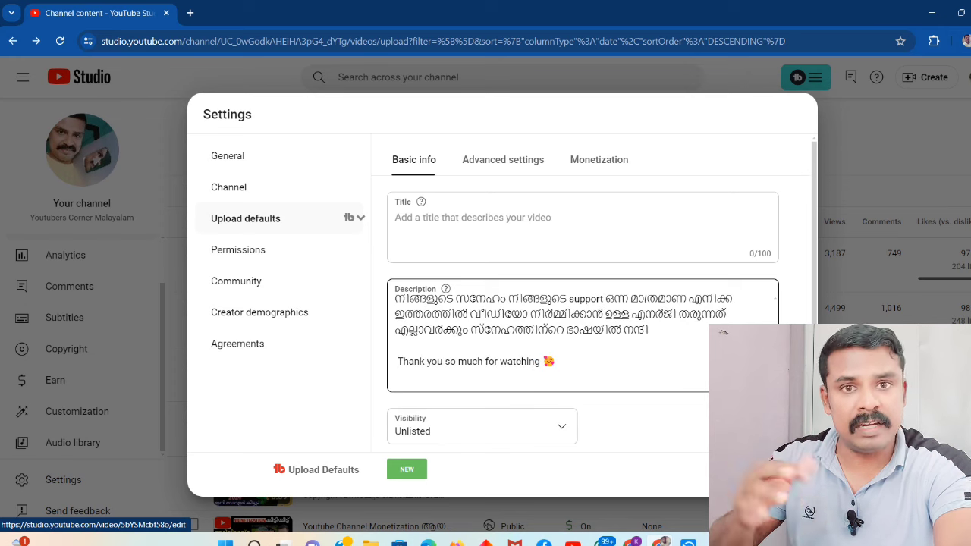
{"action": "scroll", "coordinate": [546, 337], "scroll_direction": "down", "scroll_amount": 2}
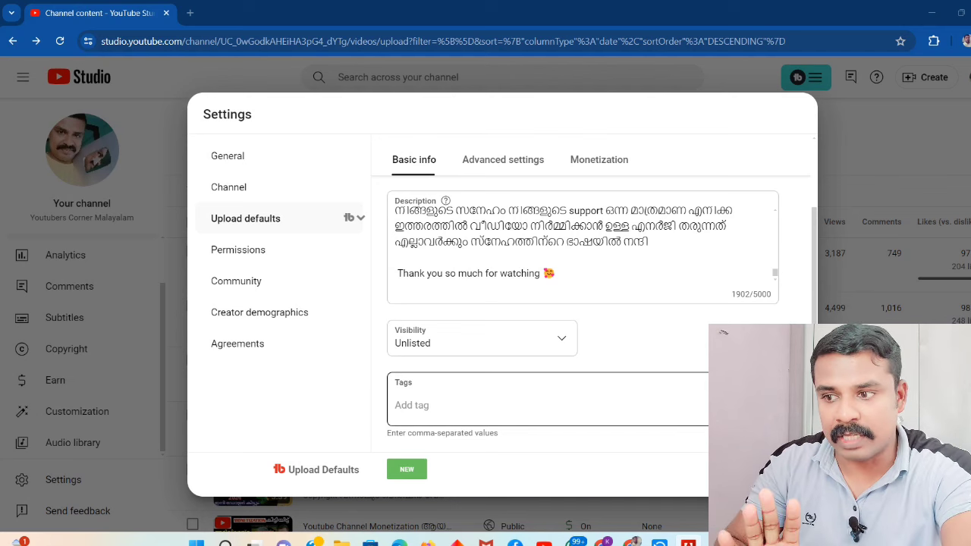
{"action": "scroll", "coordinate": [583, 319], "scroll_direction": "up", "scroll_amount": 2}
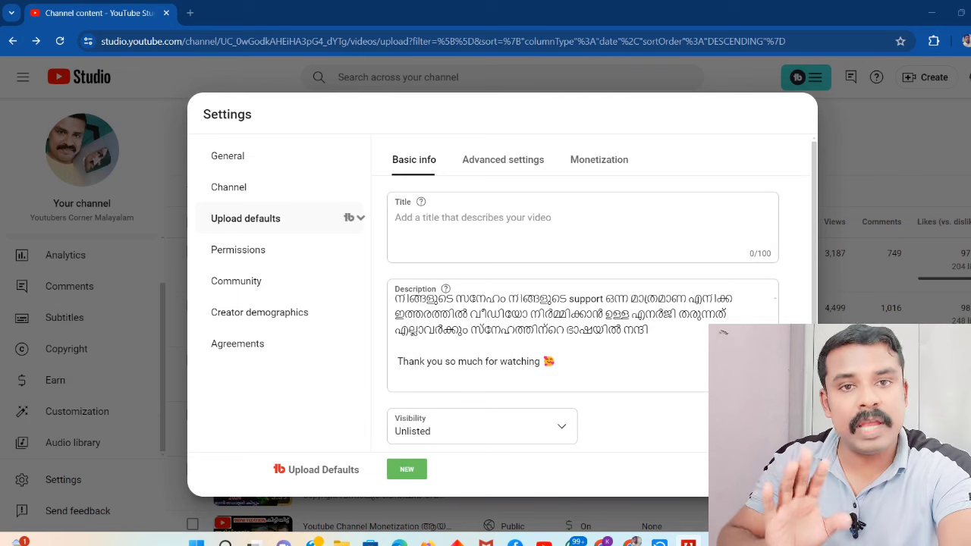
{"action": "left_click", "coordinate": [503, 159]}
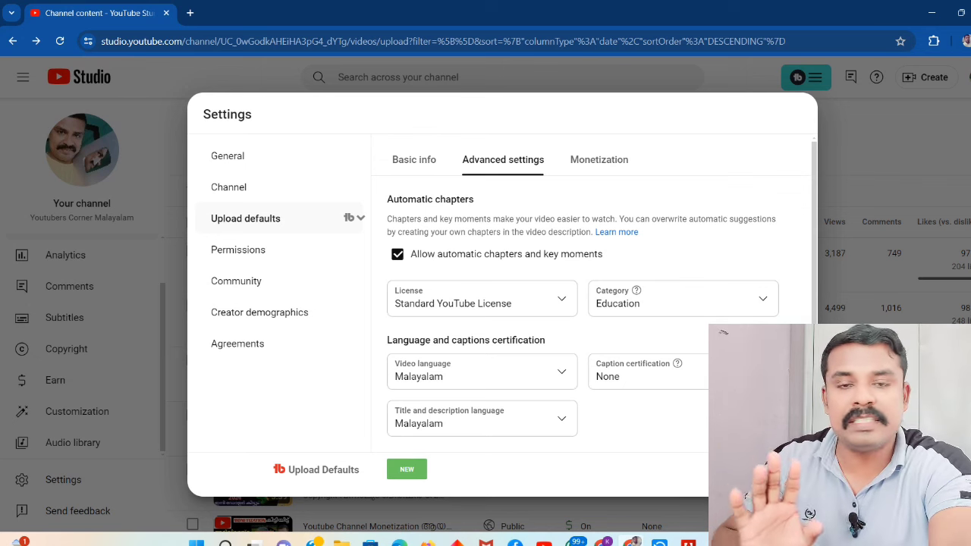
Keep Standard YouTube License and Education category, then view Monetization with mid-roll ads enabled.
{"action": "left_click", "coordinate": [482, 298]}
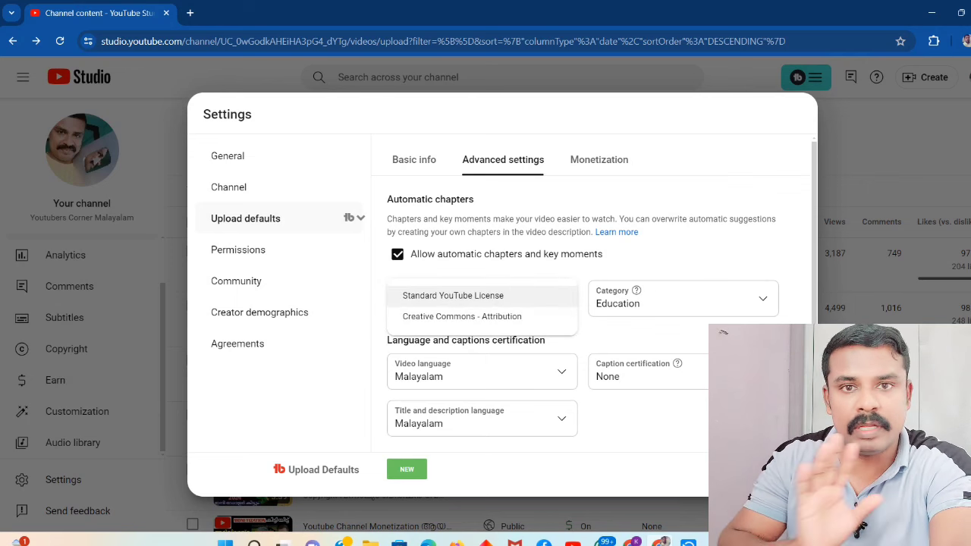
{"action": "key", "text": "Escape"}
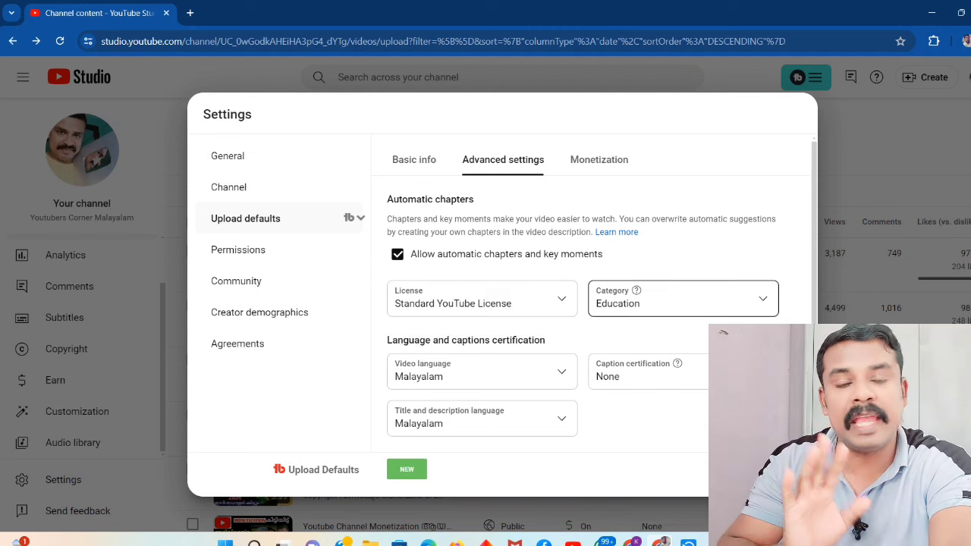
{"action": "key", "text": "Return"}
{"action": "scroll", "coordinate": [644, 261], "scroll_direction": "down", "scroll_amount": 2}
{"action": "scroll", "coordinate": [645, 262], "scroll_direction": "up", "scroll_amount": 2}
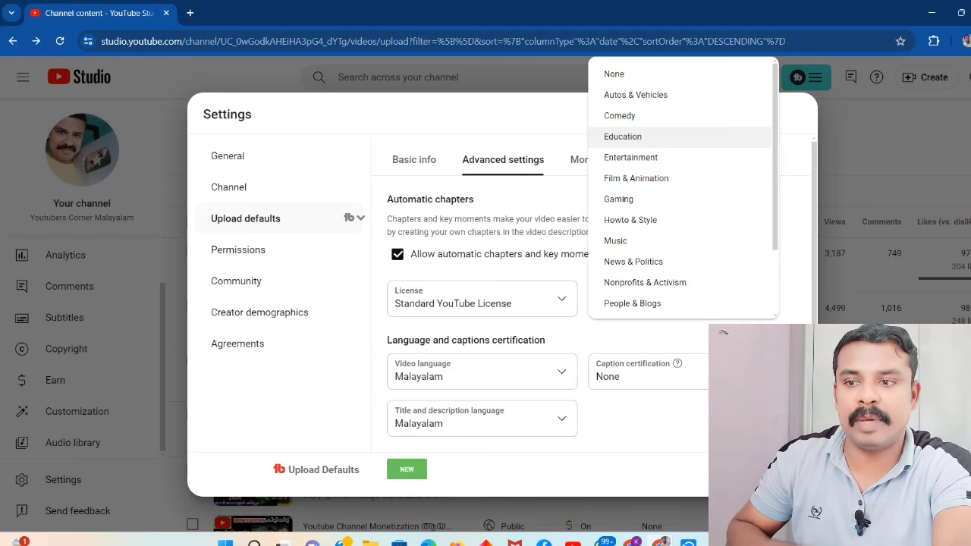
{"action": "left_click", "coordinate": [622, 136]}
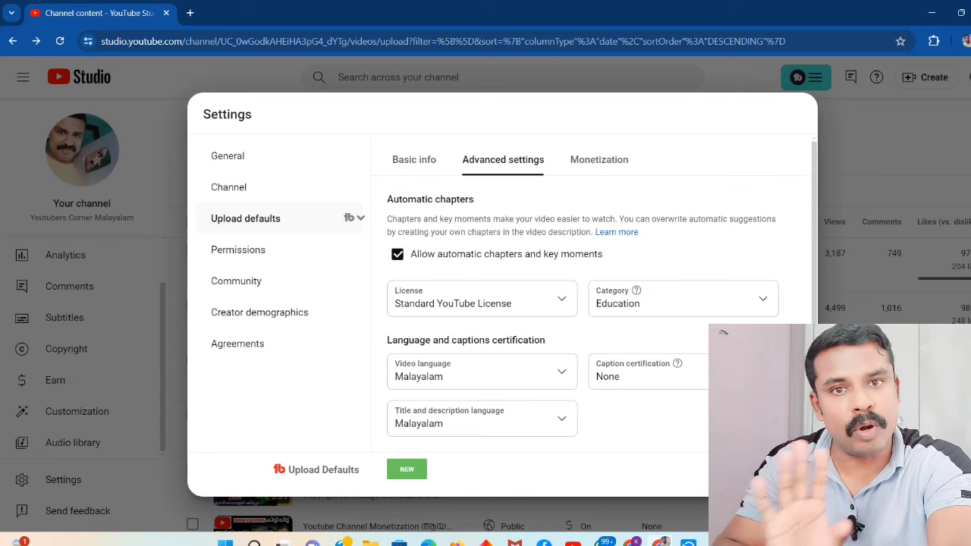
{"action": "left_click", "coordinate": [599, 159]}
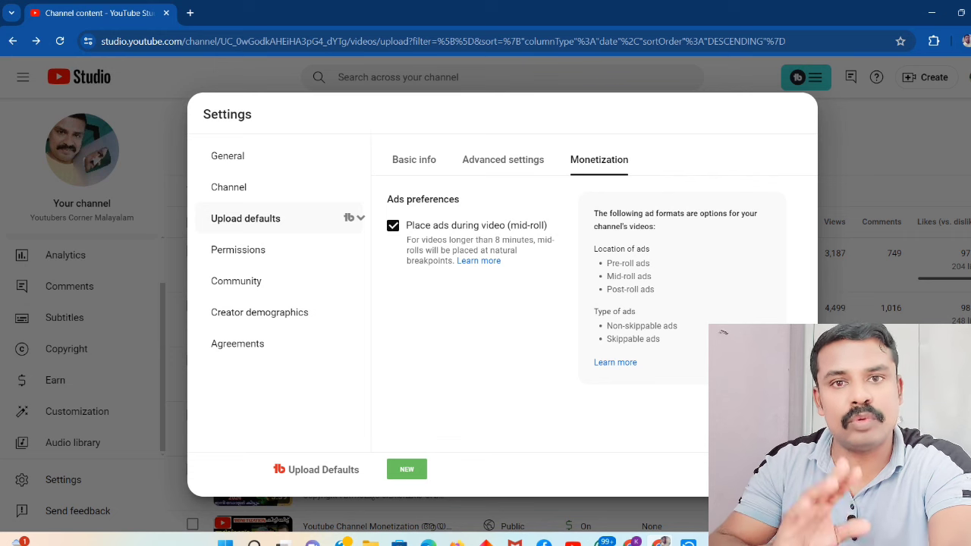
Review the Permissions, Community and Agreements settings, then close the Settings dialog.
{"action": "left_click", "coordinate": [241, 252]}
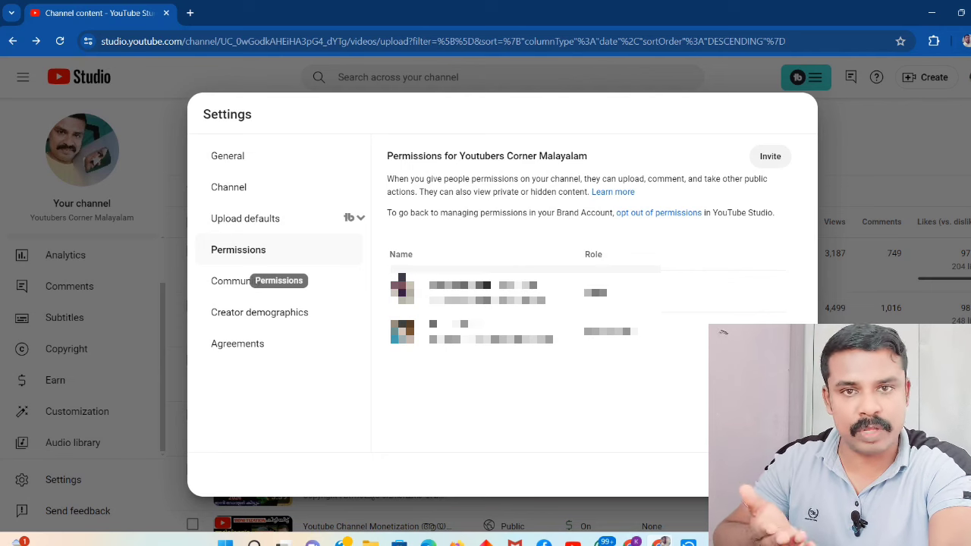
{"action": "left_click", "coordinate": [243, 282]}
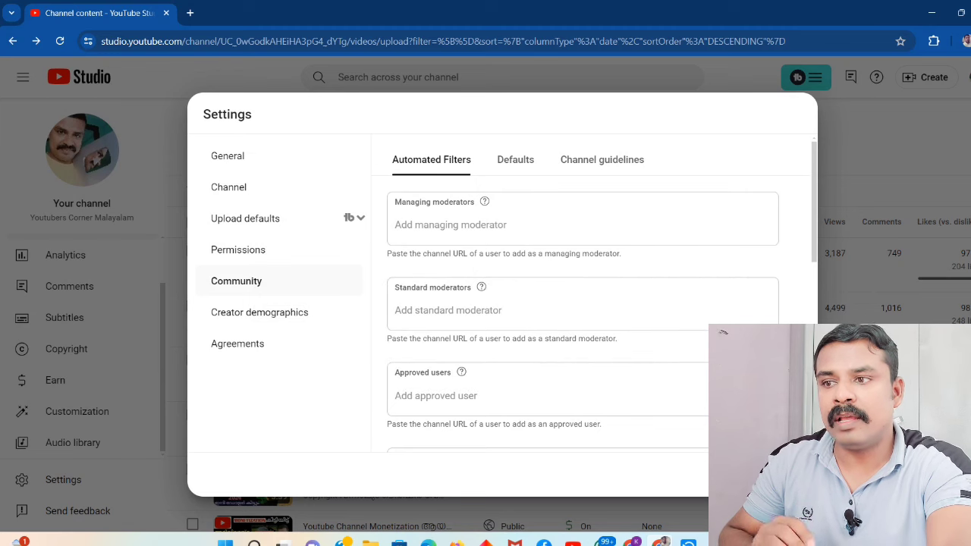
{"action": "scroll", "coordinate": [584, 296], "scroll_direction": "down", "scroll_amount": 4}
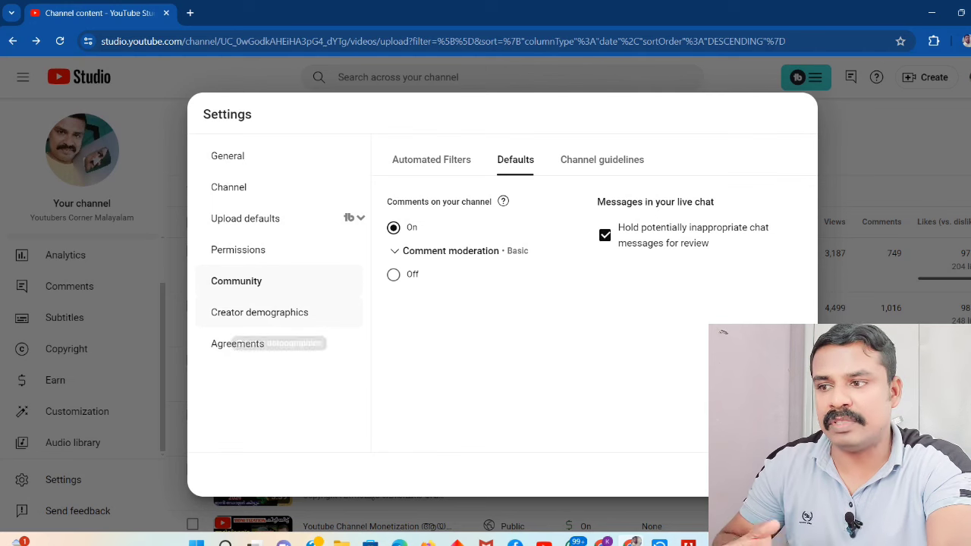
{"action": "left_click", "coordinate": [275, 343]}
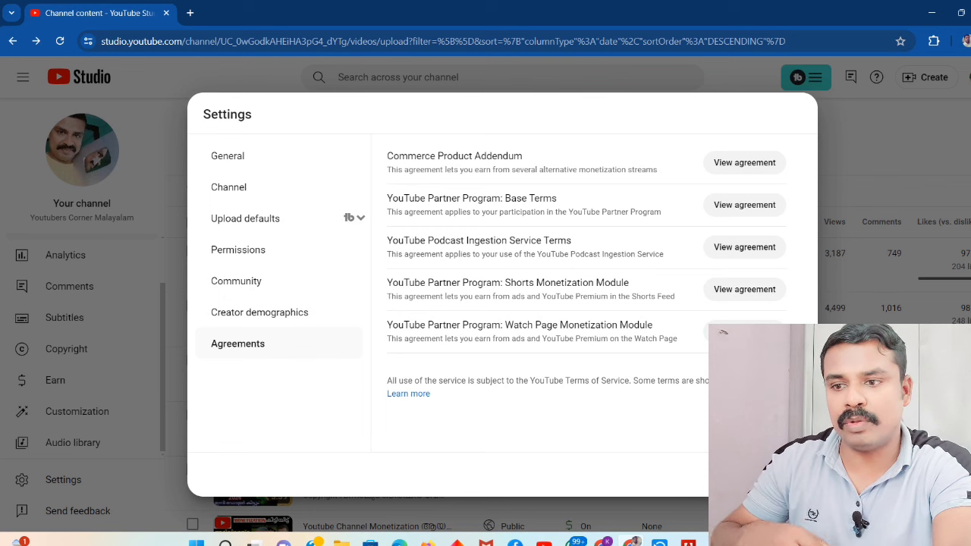
{"action": "key", "text": "Escape"}
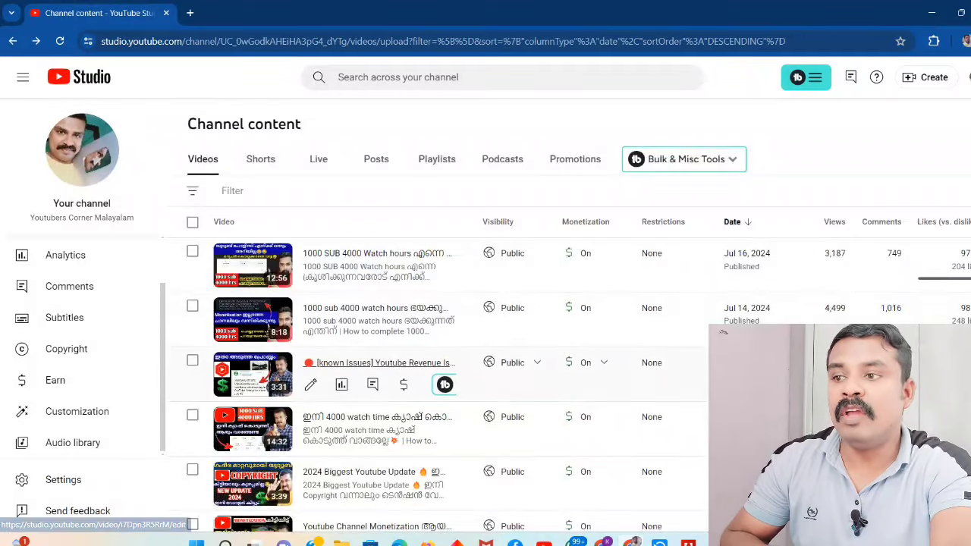
Open the '4000 watch time' video's details and read through its 2016-character description.
{"action": "scroll", "coordinate": [444, 364], "scroll_direction": "down", "scroll_amount": 2}
{"action": "left_click", "coordinate": [444, 339]}
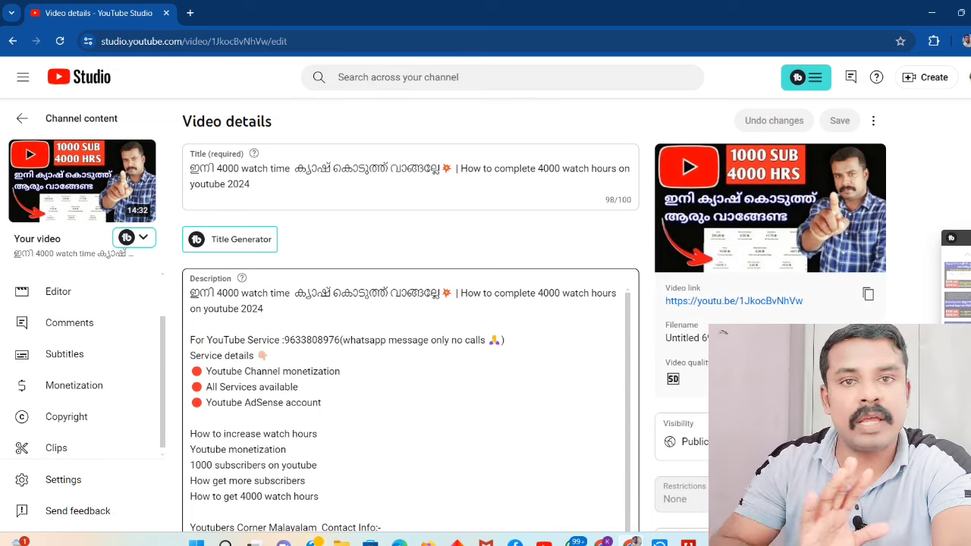
{"action": "scroll", "coordinate": [410, 402], "scroll_direction": "down", "scroll_amount": 2}
{"action": "scroll", "coordinate": [409, 402], "scroll_direction": "up", "scroll_amount": 1}
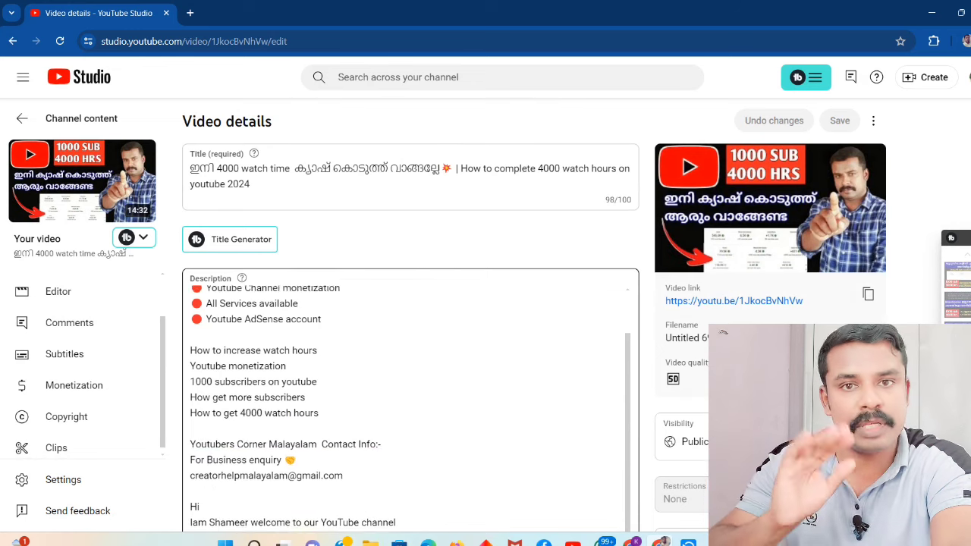
{"action": "scroll", "coordinate": [409, 402], "scroll_direction": "down", "scroll_amount": 2}
{"action": "scroll", "coordinate": [409, 402], "scroll_direction": "down", "scroll_amount": 3}
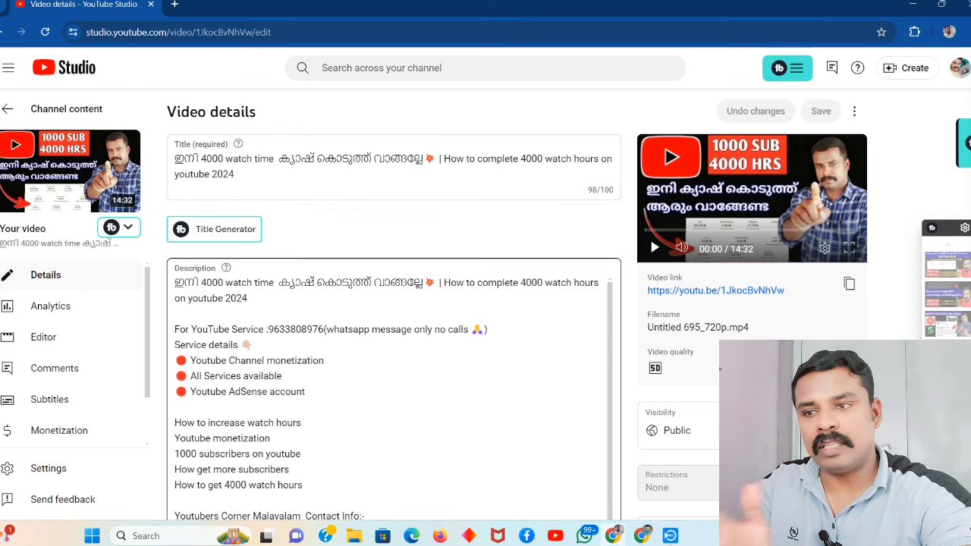
{"action": "scroll", "coordinate": [391, 391], "scroll_direction": "down", "scroll_amount": 4}
{"action": "scroll", "coordinate": [391, 390], "scroll_direction": "down", "scroll_amount": 1}
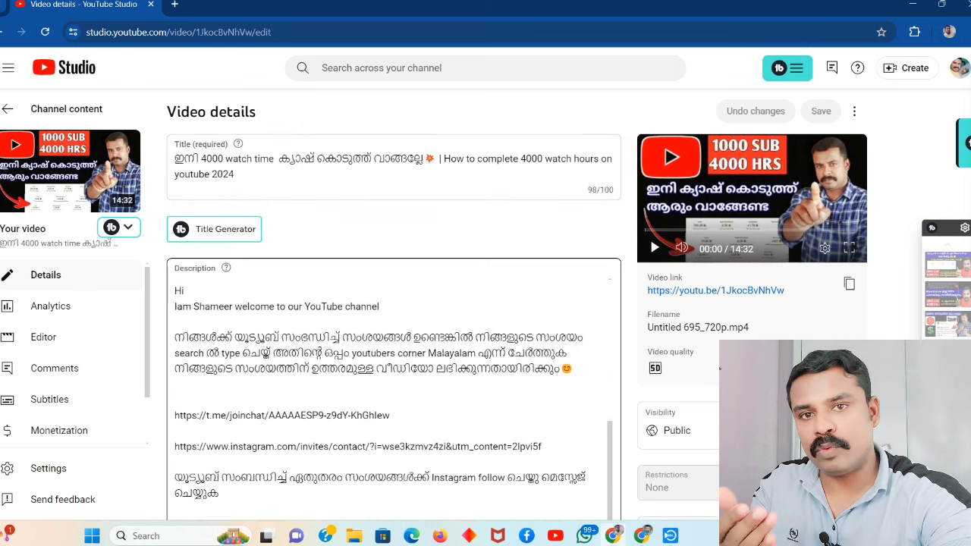
{"action": "scroll", "coordinate": [391, 391], "scroll_direction": "down", "scroll_amount": 12}
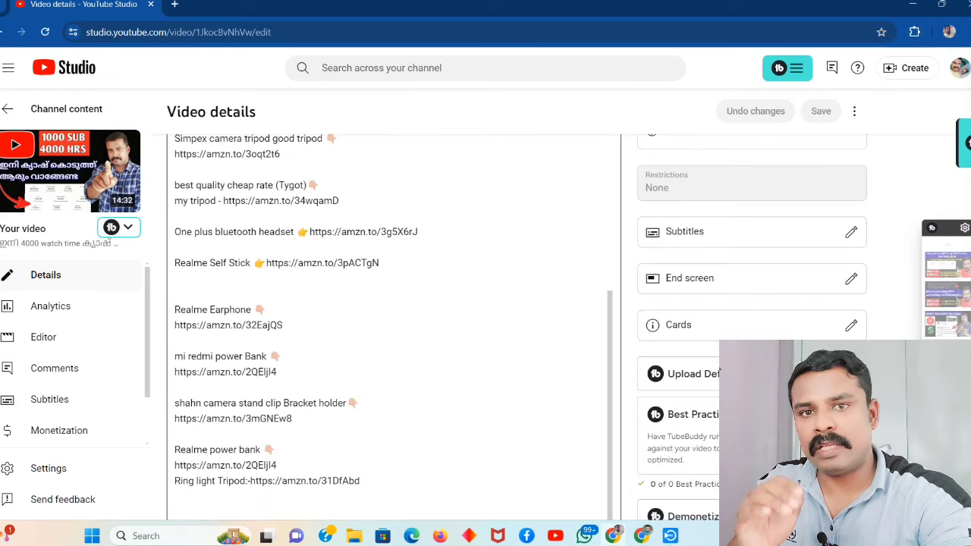
{"action": "scroll", "coordinate": [390, 326], "scroll_direction": "down", "scroll_amount": 2}
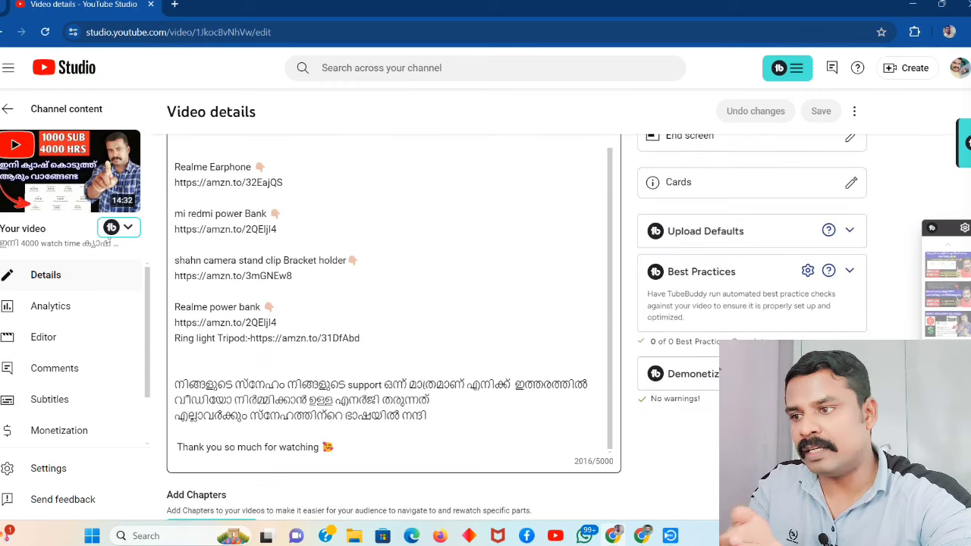
{"action": "scroll", "coordinate": [391, 326], "scroll_direction": "down", "scroll_amount": 1}
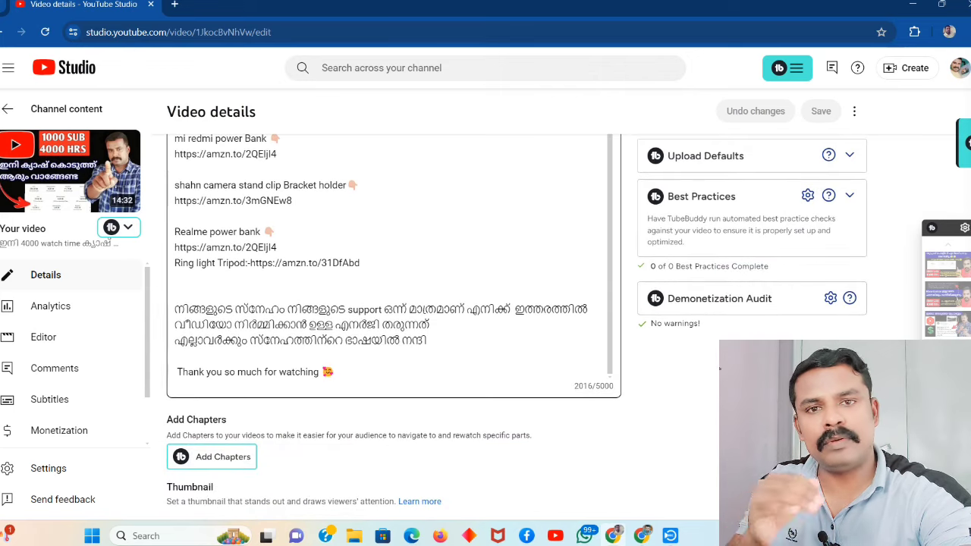
{"action": "scroll", "coordinate": [390, 326], "scroll_direction": "down", "scroll_amount": 1}
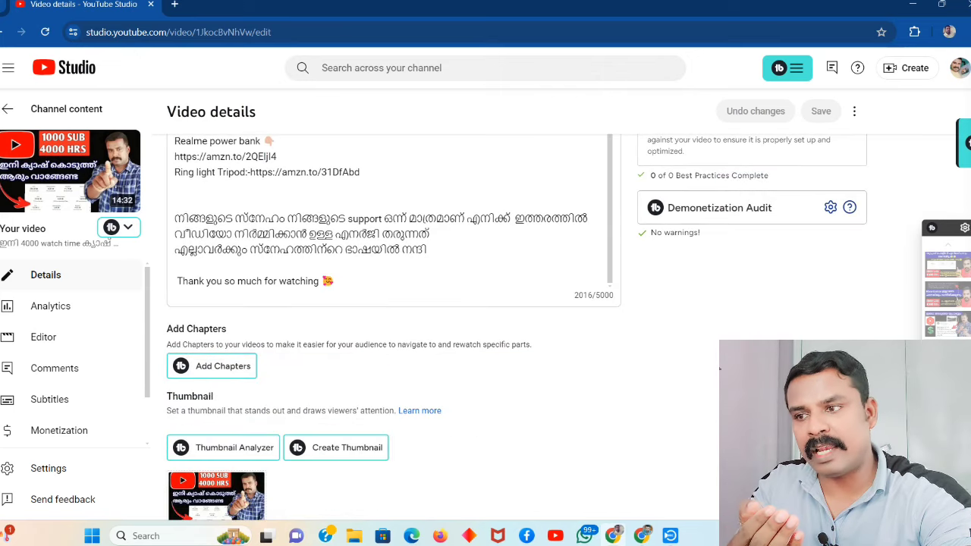
{"action": "scroll", "coordinate": [390, 326], "scroll_direction": "down", "scroll_amount": 1}
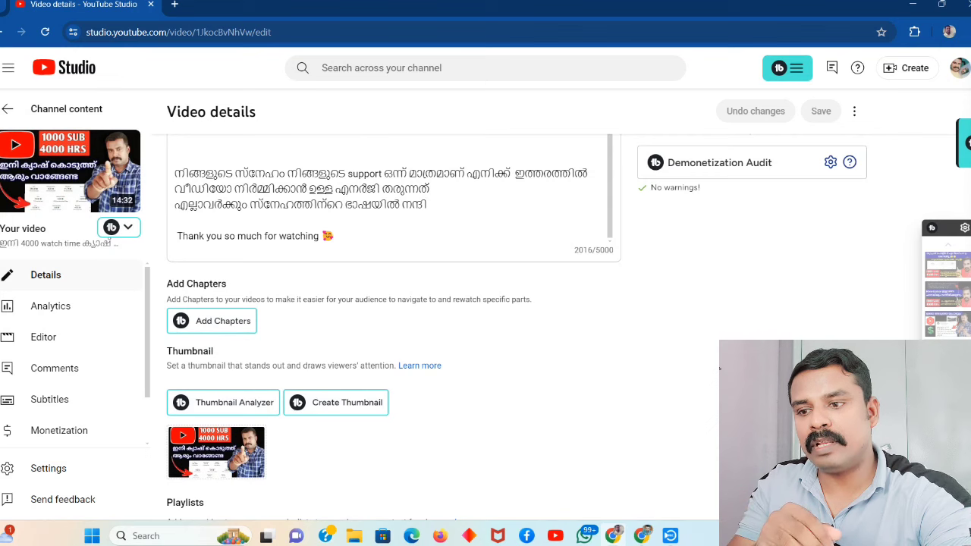
Go to the new channel's motivation video details and place the cursor in its description.
{"action": "left_click", "coordinate": [642, 536]}
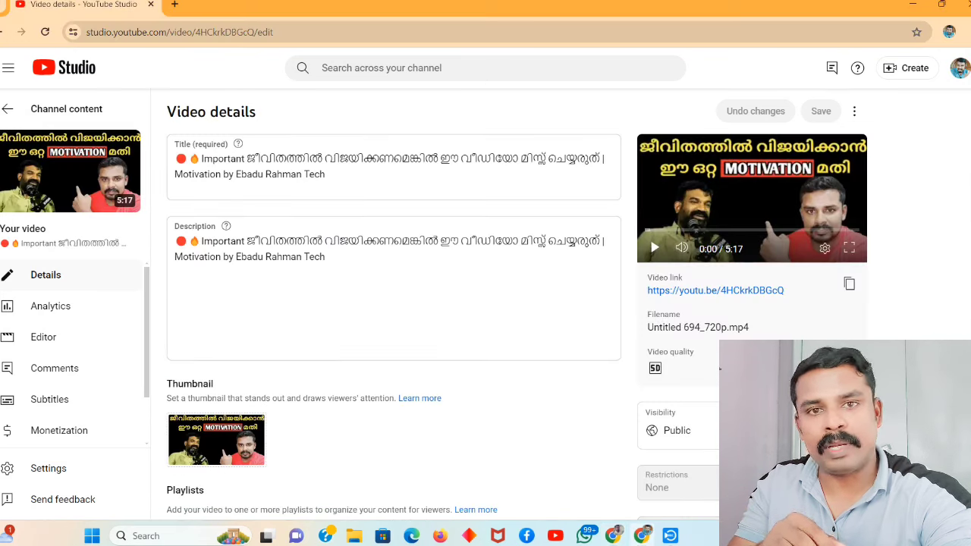
{"action": "scroll", "coordinate": [485, 303], "scroll_direction": "down", "scroll_amount": 3}
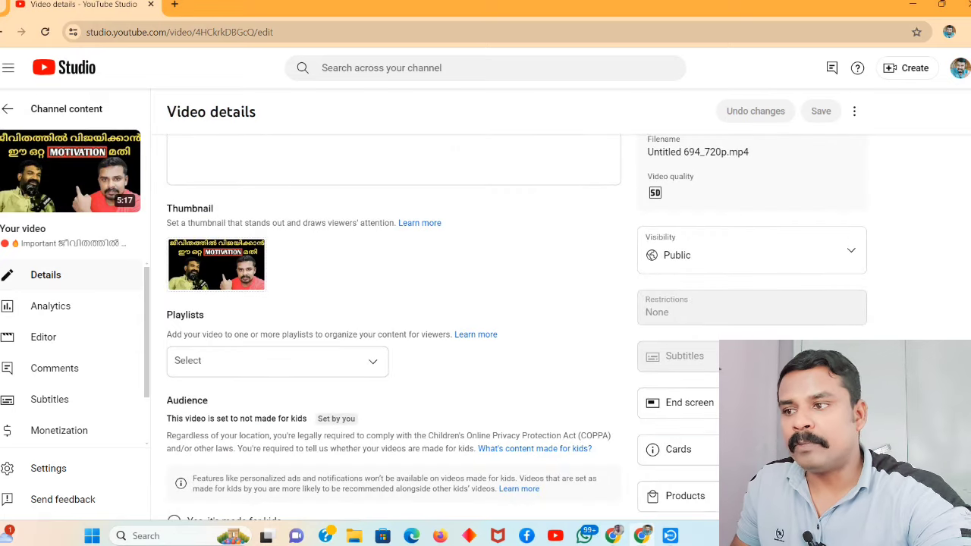
{"action": "scroll", "coordinate": [485, 303], "scroll_direction": "up", "scroll_amount": 3}
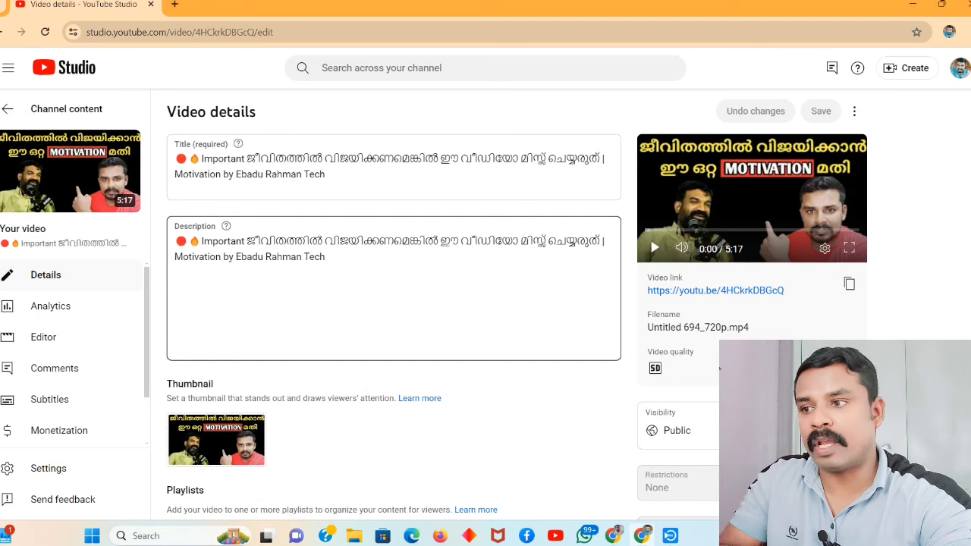
{"action": "left_click", "coordinate": [325, 256]}
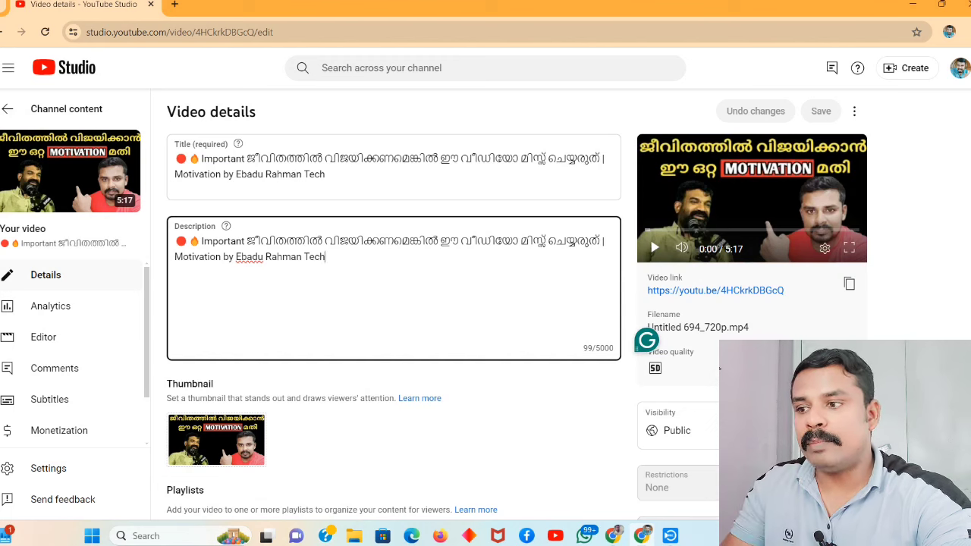
{"action": "scroll", "coordinate": [394, 303], "scroll_direction": "down", "scroll_amount": 1}
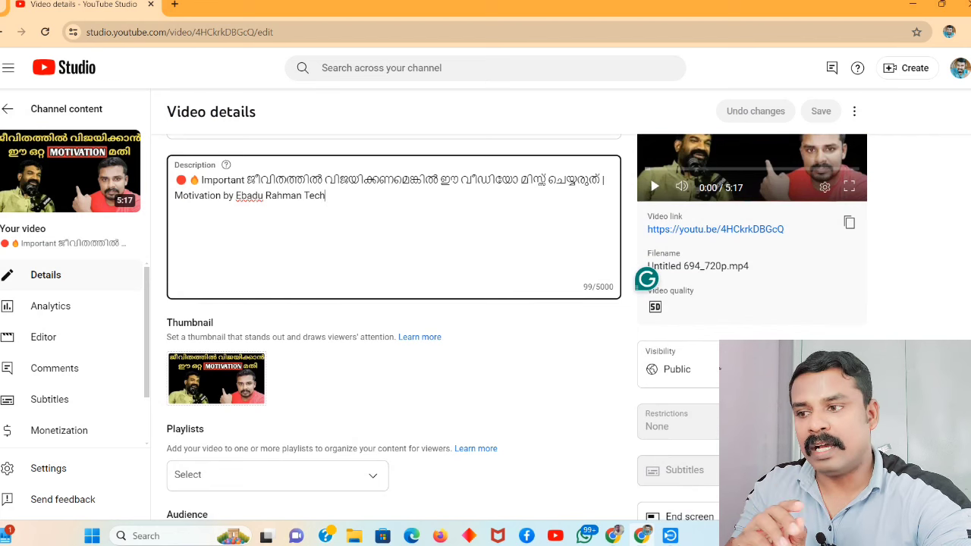
{"action": "scroll", "coordinate": [718, 369], "scroll_direction": "down", "scroll_amount": 1}
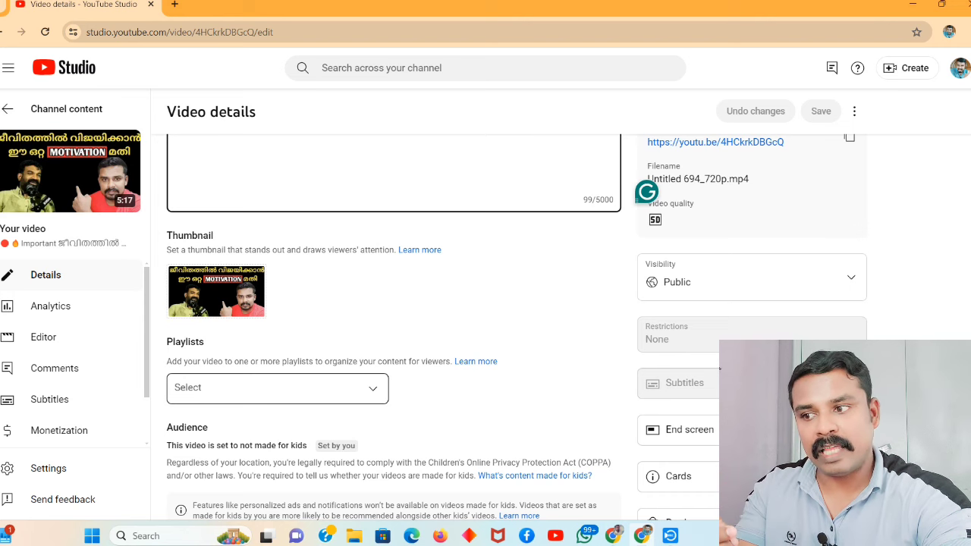
{"action": "left_click", "coordinate": [277, 387]}
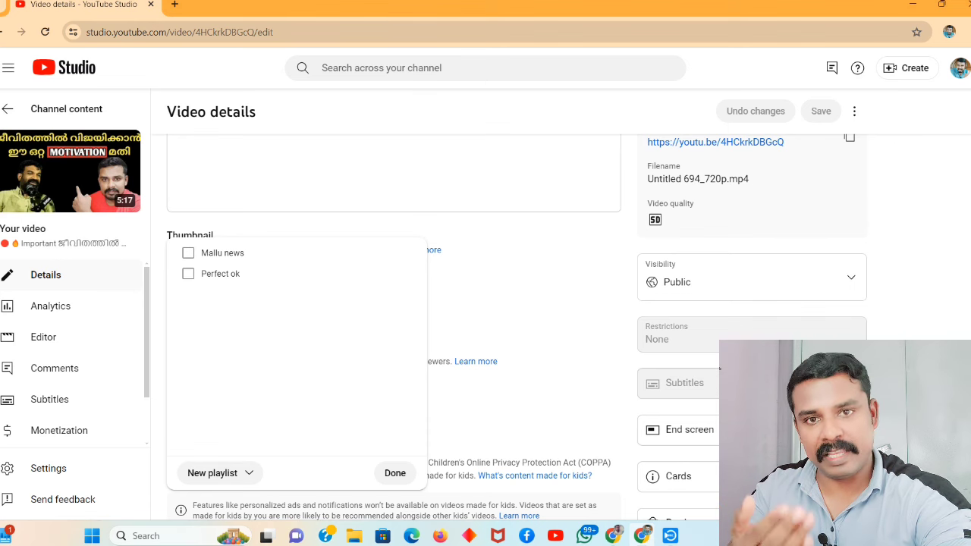
{"action": "key", "text": "Escape"}
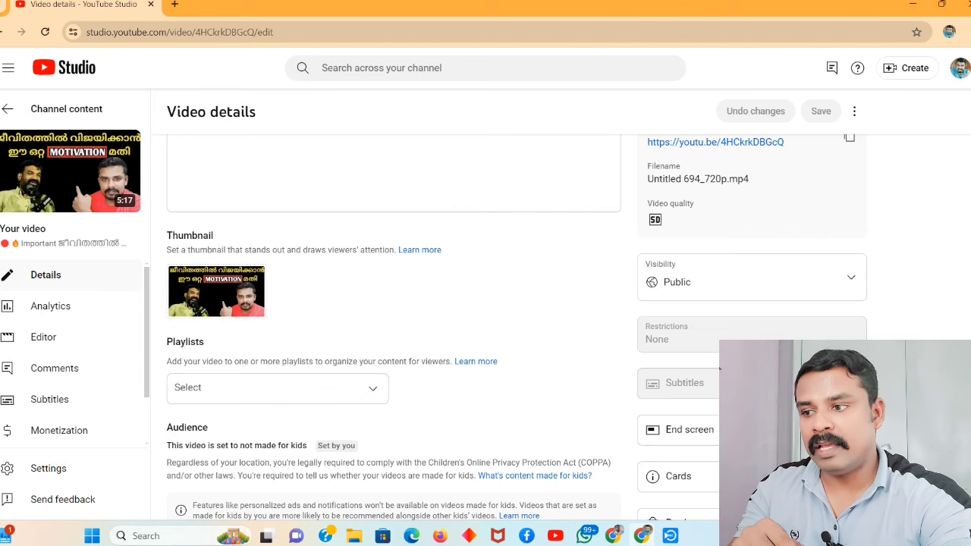
{"action": "scroll", "coordinate": [719, 368], "scroll_direction": "down", "scroll_amount": 2}
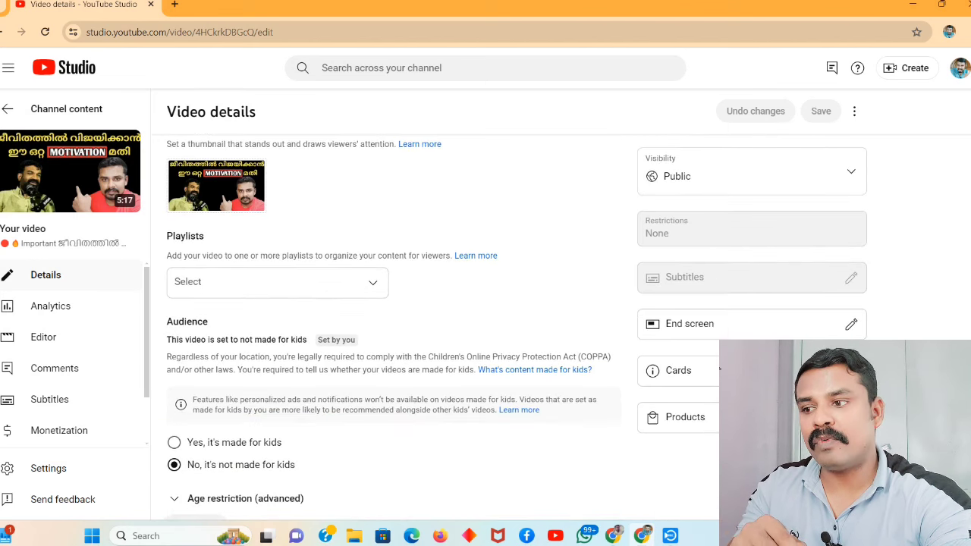
{"action": "scroll", "coordinate": [719, 368], "scroll_direction": "down", "scroll_amount": 1}
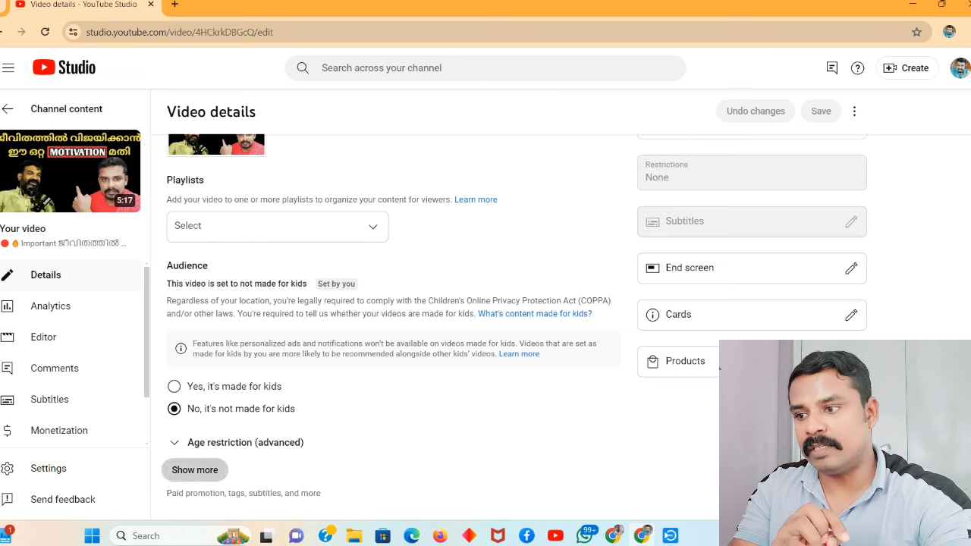
Reveal the extra settings below Age restriction, showing Paid promotion and Altered content.
{"action": "left_click", "coordinate": [195, 469]}
{"action": "scroll", "coordinate": [194, 470], "scroll_direction": "down", "scroll_amount": 2}
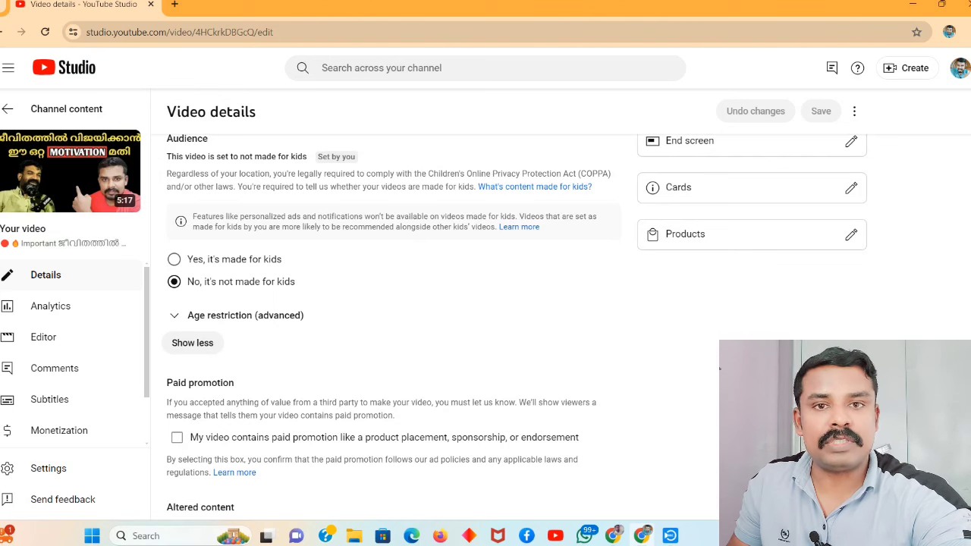
{"action": "scroll", "coordinate": [391, 326], "scroll_direction": "down", "scroll_amount": 1}
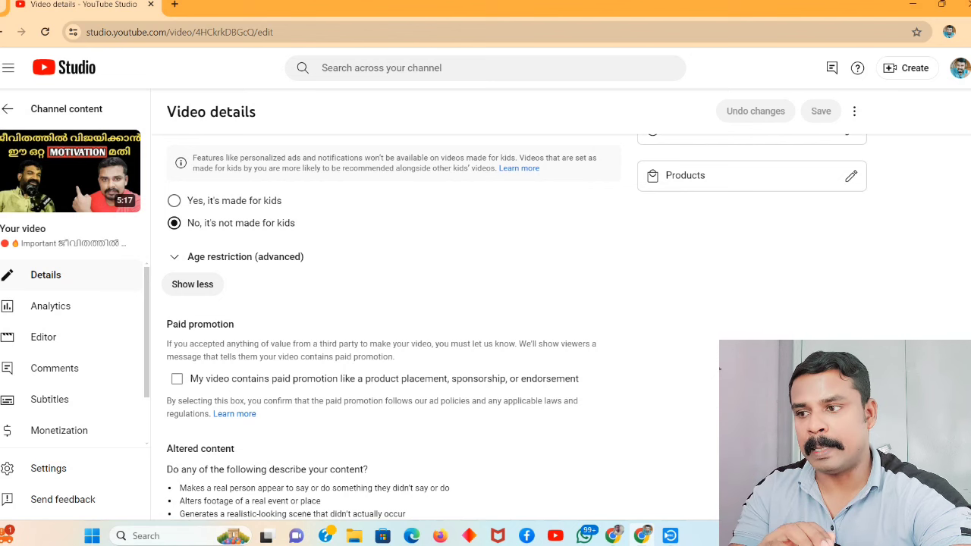
{"action": "scroll", "coordinate": [394, 326], "scroll_direction": "down", "scroll_amount": 1}
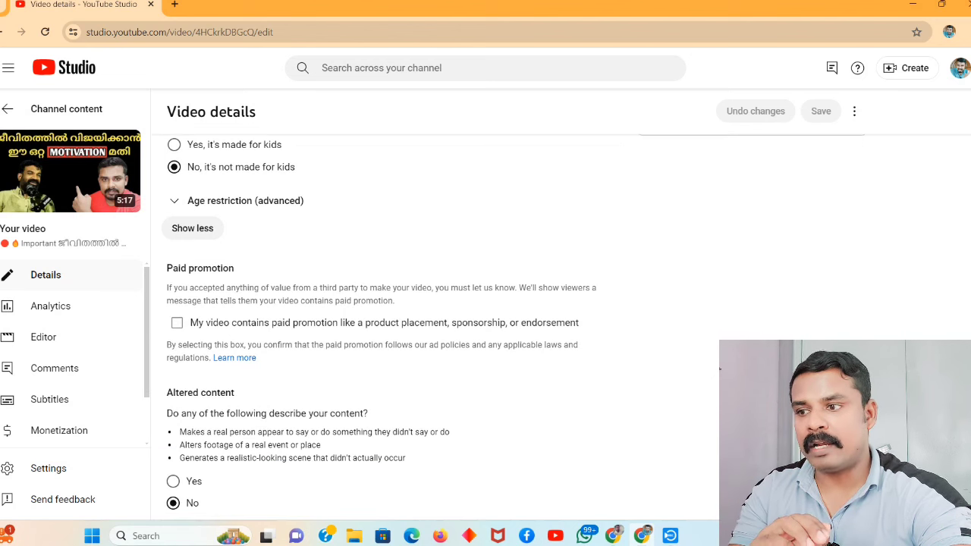
{"action": "scroll", "coordinate": [395, 326], "scroll_direction": "down", "scroll_amount": 1}
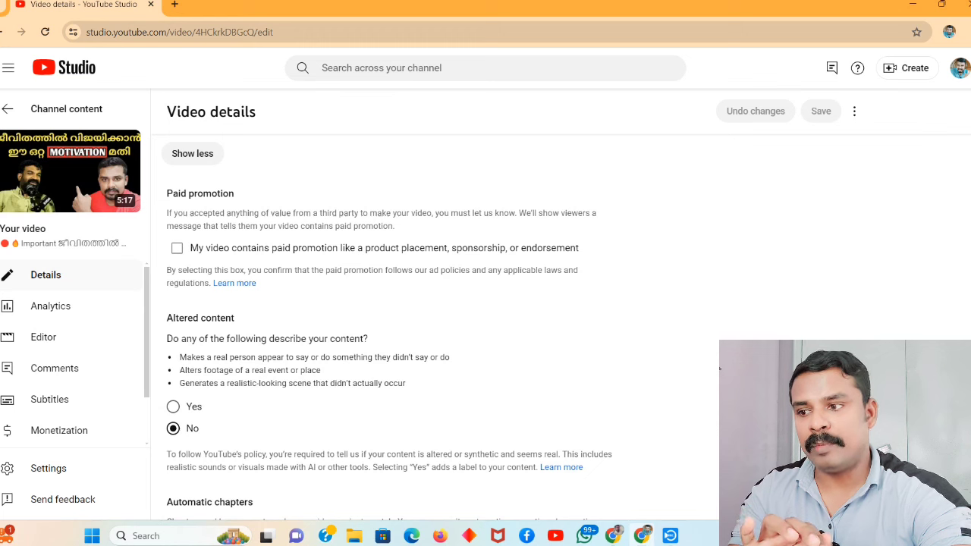
{"action": "scroll", "coordinate": [394, 326], "scroll_direction": "down", "scroll_amount": 1}
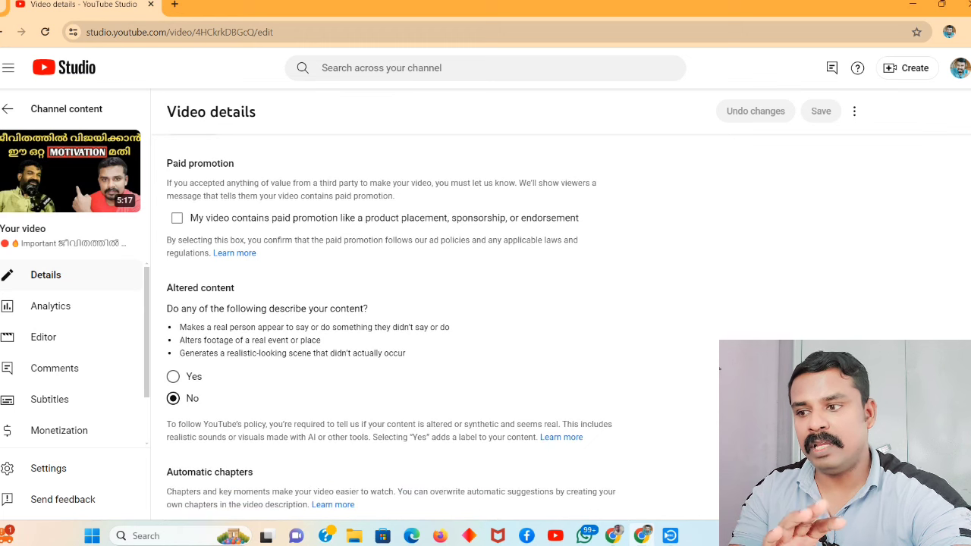
{"action": "scroll", "coordinate": [390, 326], "scroll_direction": "down", "scroll_amount": 2}
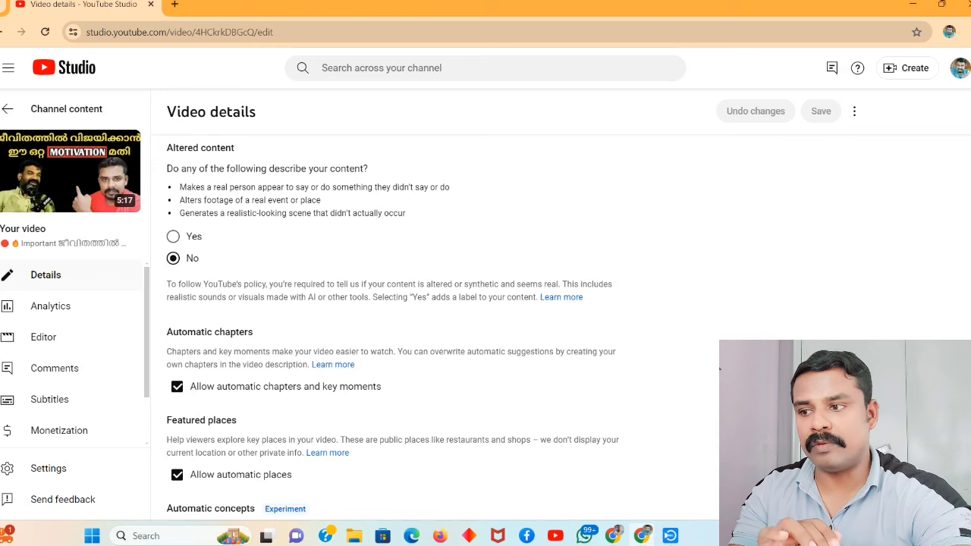
{"action": "scroll", "coordinate": [392, 330], "scroll_direction": "down", "scroll_amount": 1}
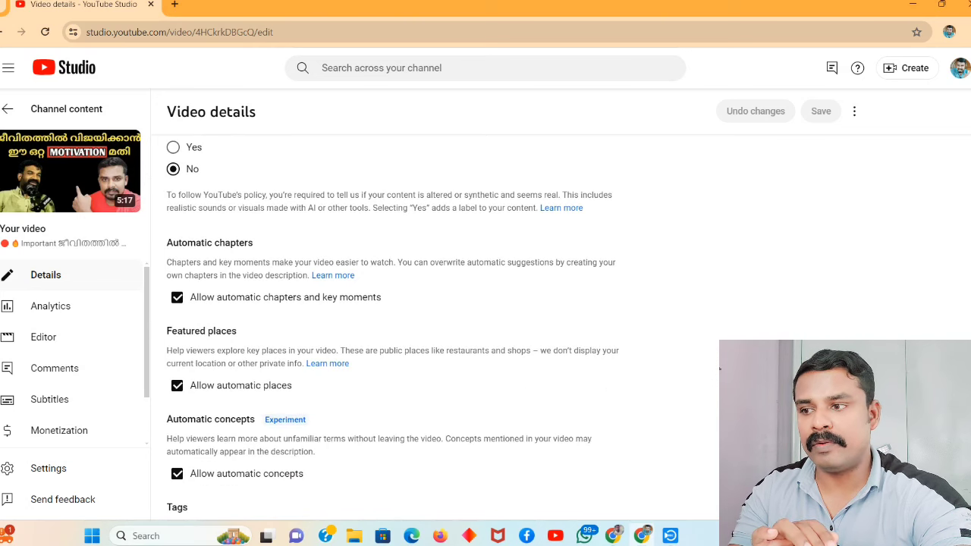
{"action": "scroll", "coordinate": [394, 328], "scroll_direction": "down", "scroll_amount": 1}
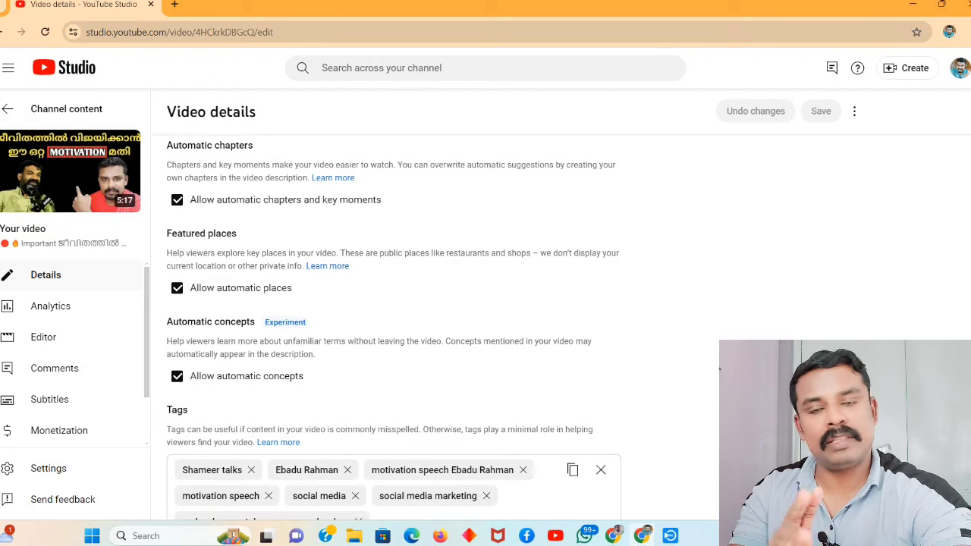
{"action": "scroll", "coordinate": [213, 388], "scroll_direction": "down", "scroll_amount": 1}
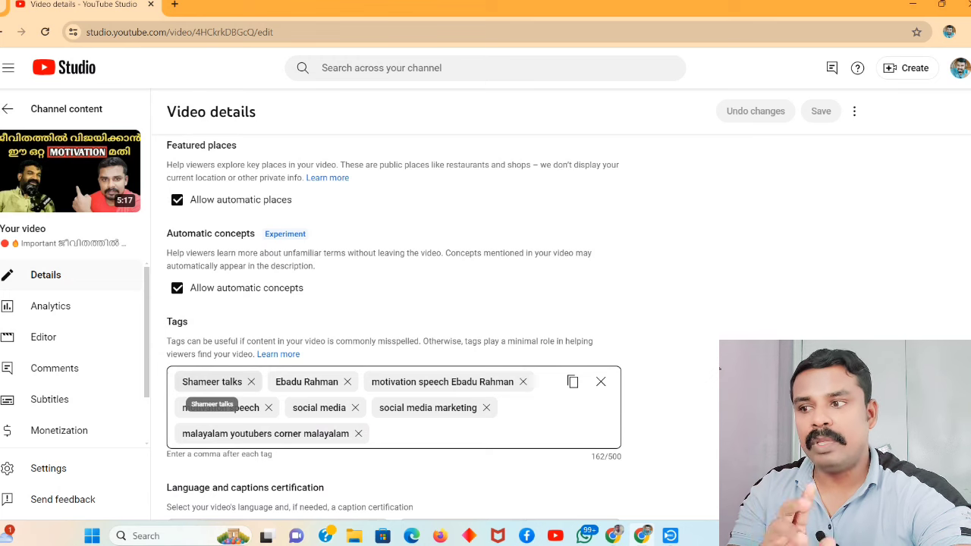
{"action": "scroll", "coordinate": [212, 391], "scroll_direction": "down", "scroll_amount": 1}
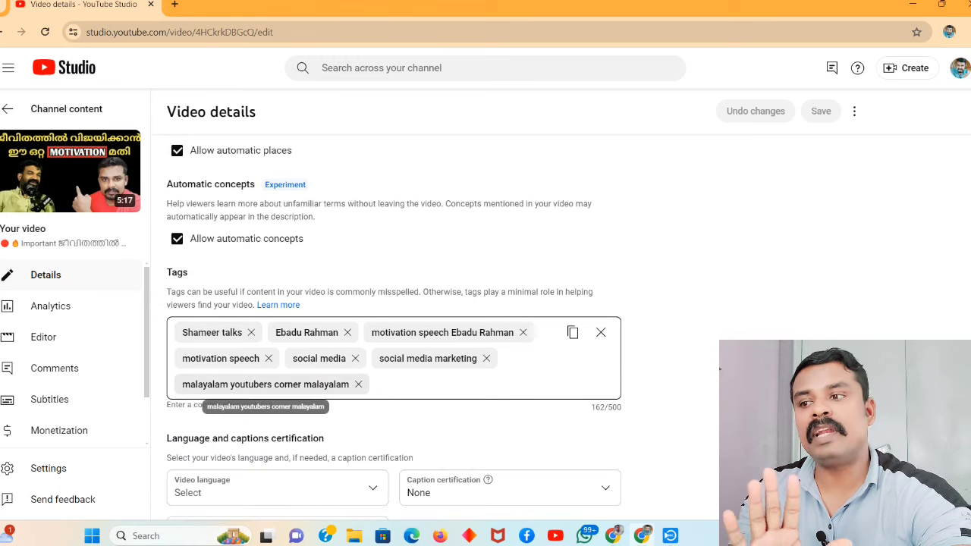
{"action": "scroll", "coordinate": [212, 390], "scroll_direction": "down", "scroll_amount": 1}
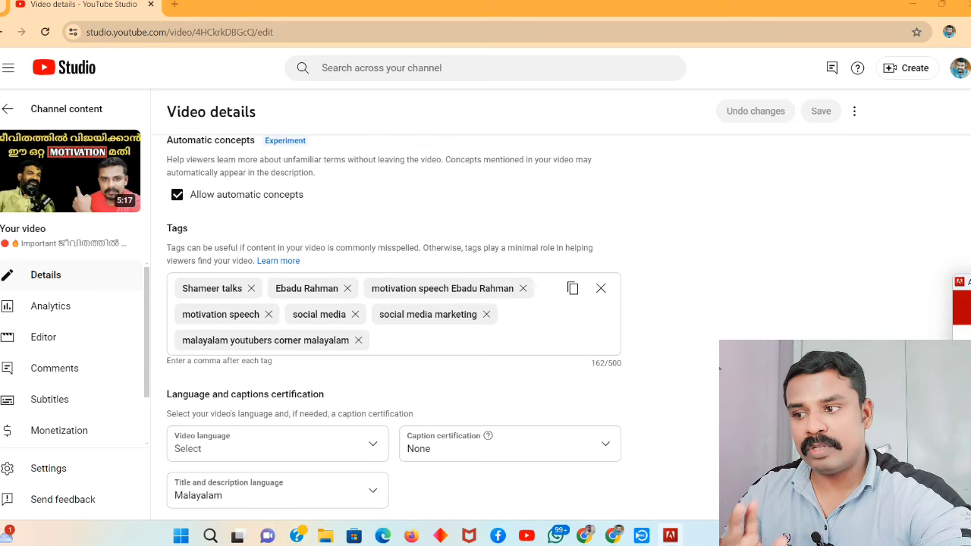
{"action": "scroll", "coordinate": [509, 341], "scroll_direction": "down", "scroll_amount": 1}
{"action": "scroll", "coordinate": [510, 341], "scroll_direction": "down", "scroll_amount": 2}
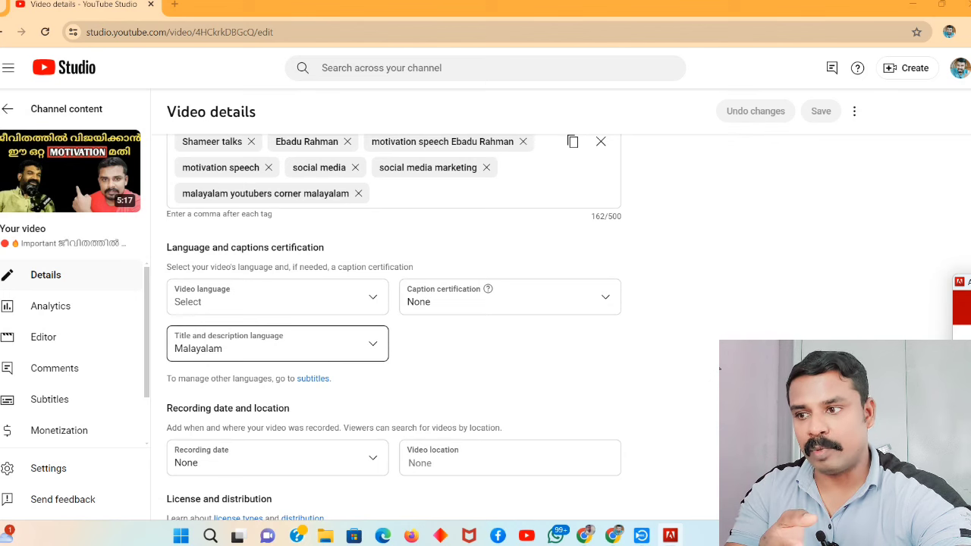
Choose Malayalam from the Video language dropdown.
{"action": "left_click", "coordinate": [311, 297]}
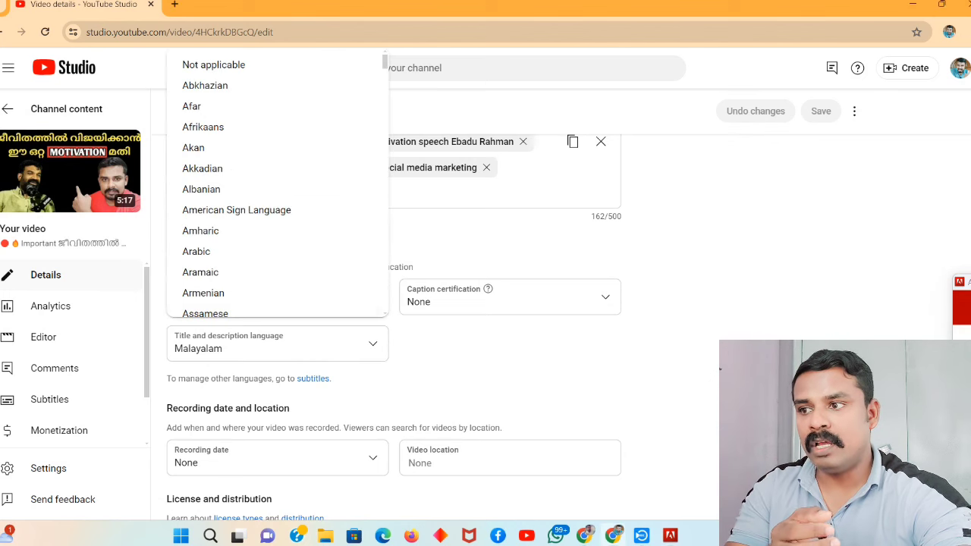
{"action": "scroll", "coordinate": [277, 182], "scroll_direction": "down", "scroll_amount": 15}
{"action": "scroll", "coordinate": [277, 182], "scroll_direction": "down", "scroll_amount": 11}
{"action": "scroll", "coordinate": [277, 182], "scroll_direction": "down", "scroll_amount": 6}
{"action": "scroll", "coordinate": [280, 226], "scroll_direction": "down", "scroll_amount": 7}
{"action": "scroll", "coordinate": [281, 226], "scroll_direction": "up", "scroll_amount": 3}
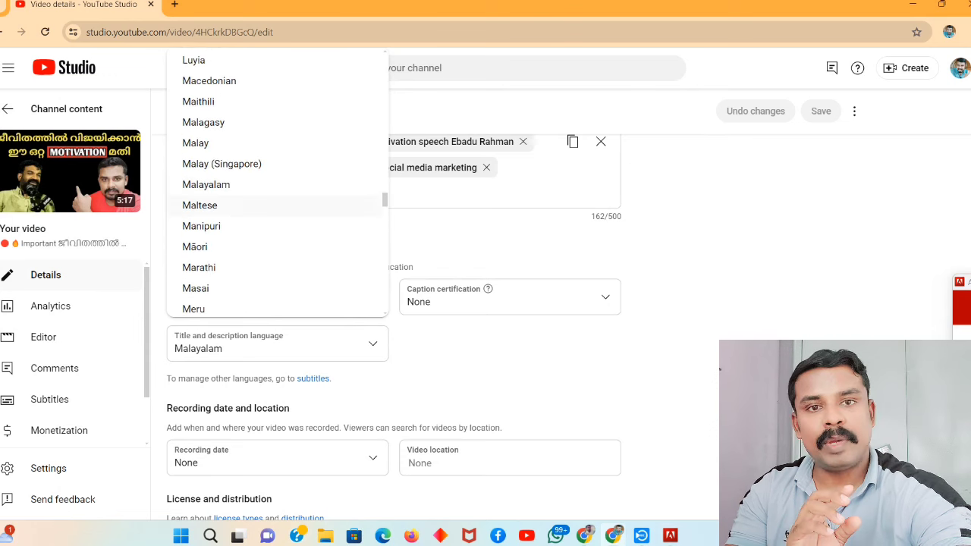
{"action": "left_click", "coordinate": [220, 184]}
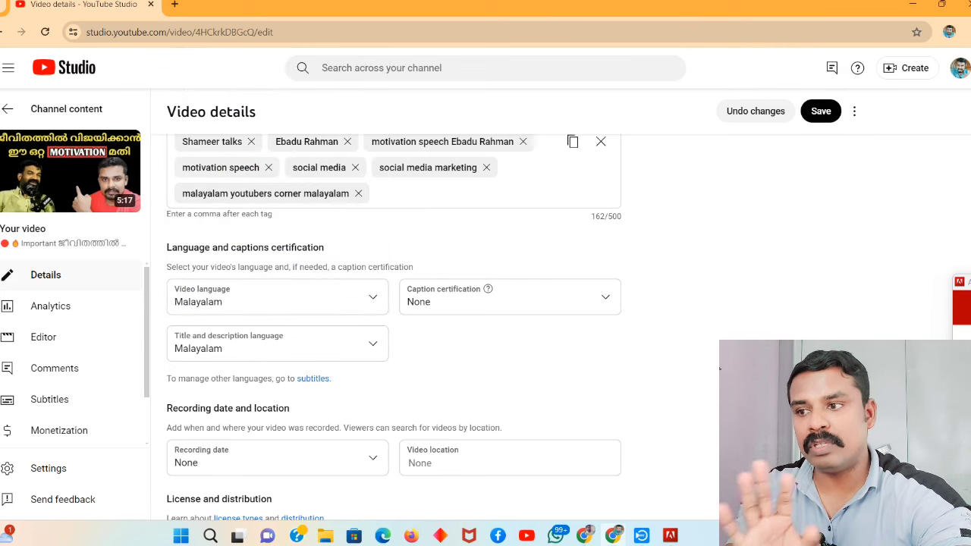
{"action": "scroll", "coordinate": [510, 296], "scroll_direction": "down", "scroll_amount": 2}
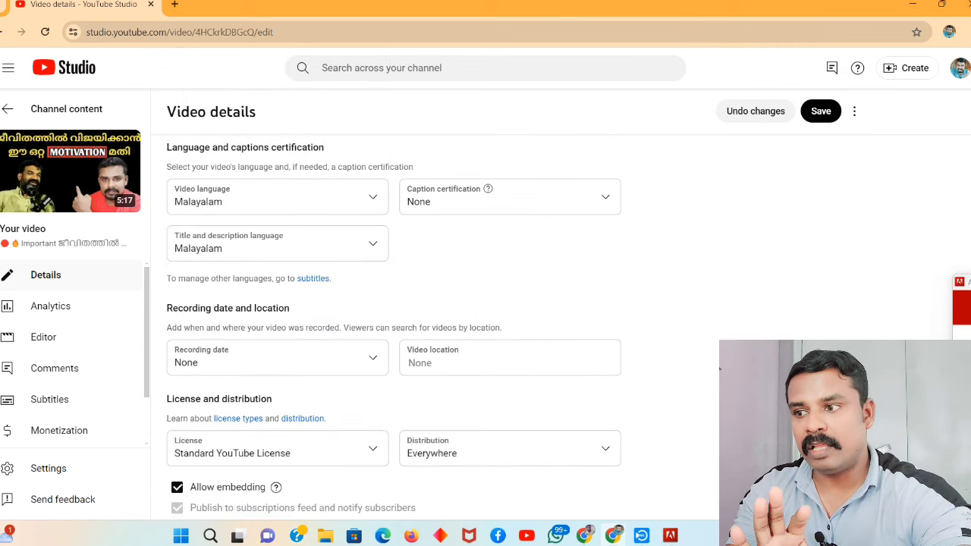
{"action": "scroll", "coordinate": [278, 358], "scroll_direction": "down", "scroll_amount": 1}
{"action": "scroll", "coordinate": [277, 358], "scroll_direction": "up", "scroll_amount": 2}
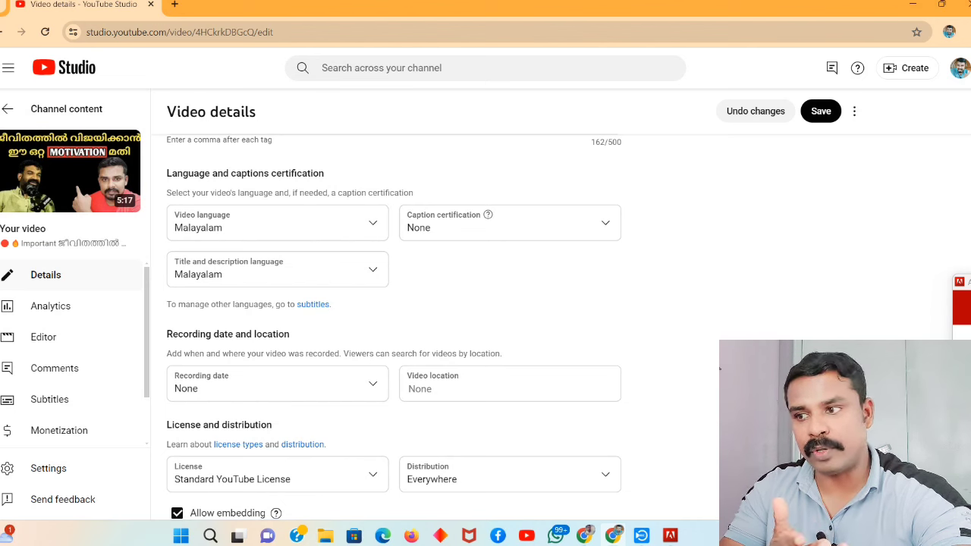
{"action": "scroll", "coordinate": [394, 326], "scroll_direction": "down", "scroll_amount": 1}
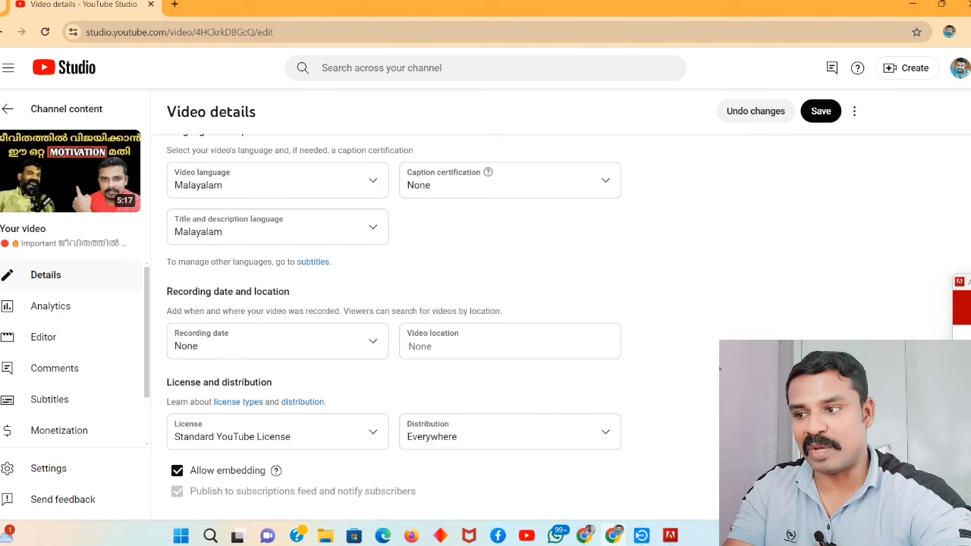
{"action": "scroll", "coordinate": [718, 368], "scroll_direction": "down", "scroll_amount": 2}
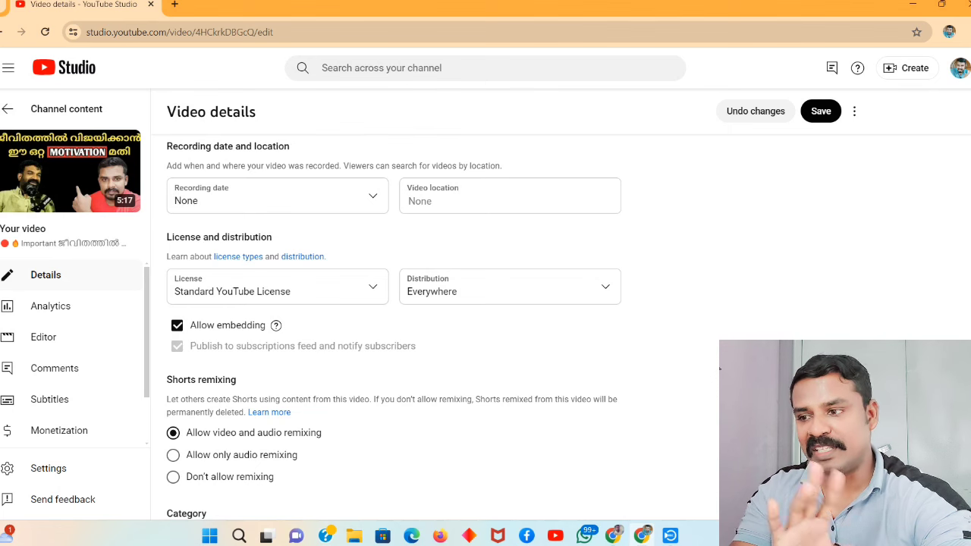
{"action": "scroll", "coordinate": [394, 324], "scroll_direction": "down", "scroll_amount": 1}
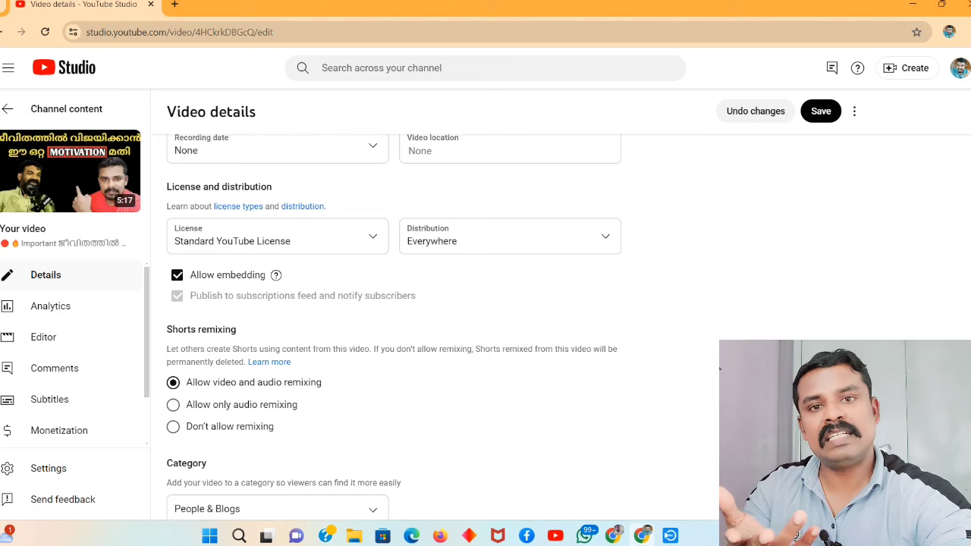
{"action": "scroll", "coordinate": [393, 326], "scroll_direction": "down", "scroll_amount": 1}
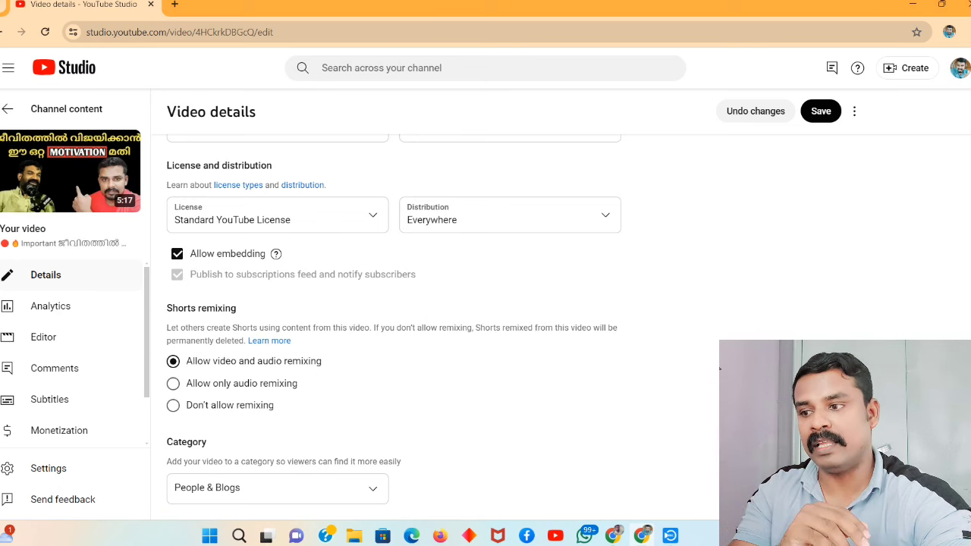
{"action": "scroll", "coordinate": [277, 434], "scroll_direction": "down", "scroll_amount": 1}
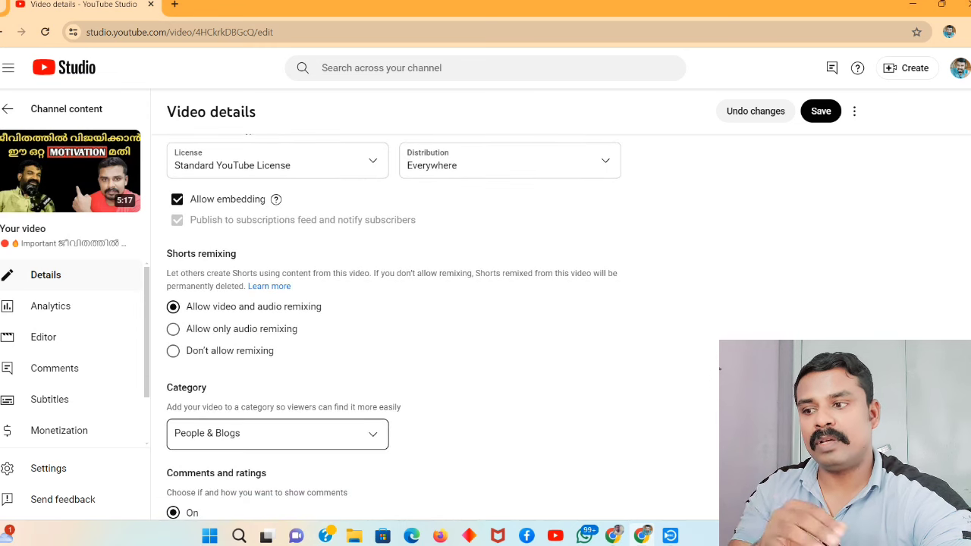
{"action": "scroll", "coordinate": [277, 433], "scroll_direction": "down", "scroll_amount": 1}
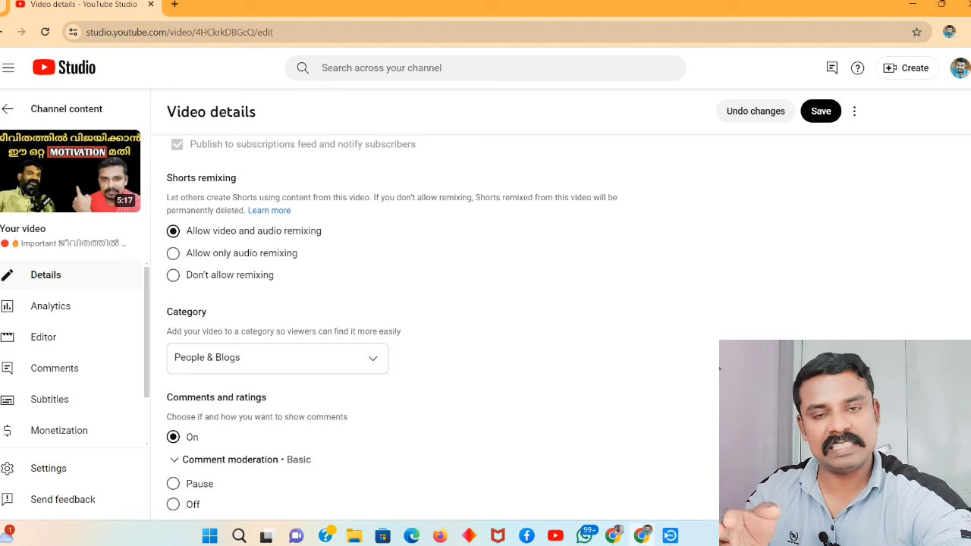
{"action": "scroll", "coordinate": [391, 327], "scroll_direction": "down", "scroll_amount": 1}
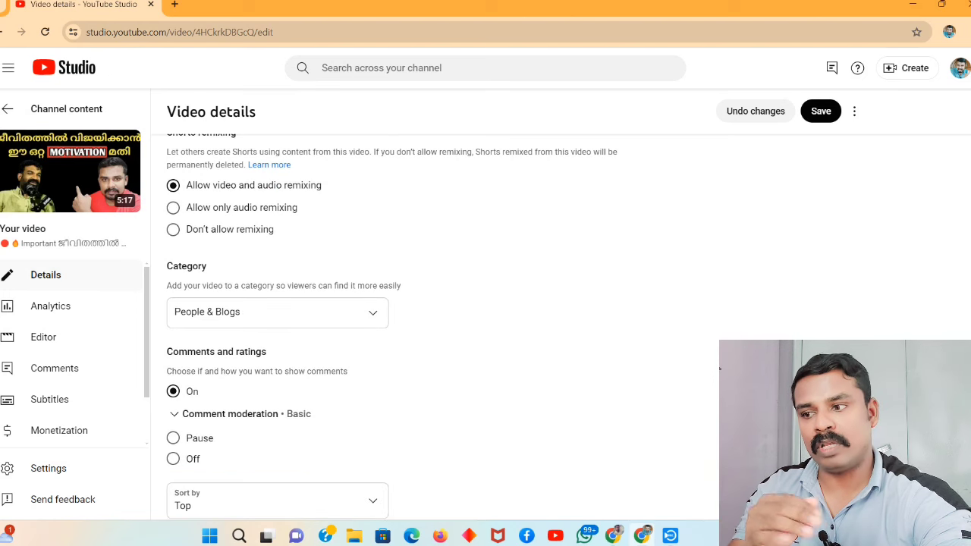
{"action": "scroll", "coordinate": [391, 327], "scroll_direction": "down", "scroll_amount": 1}
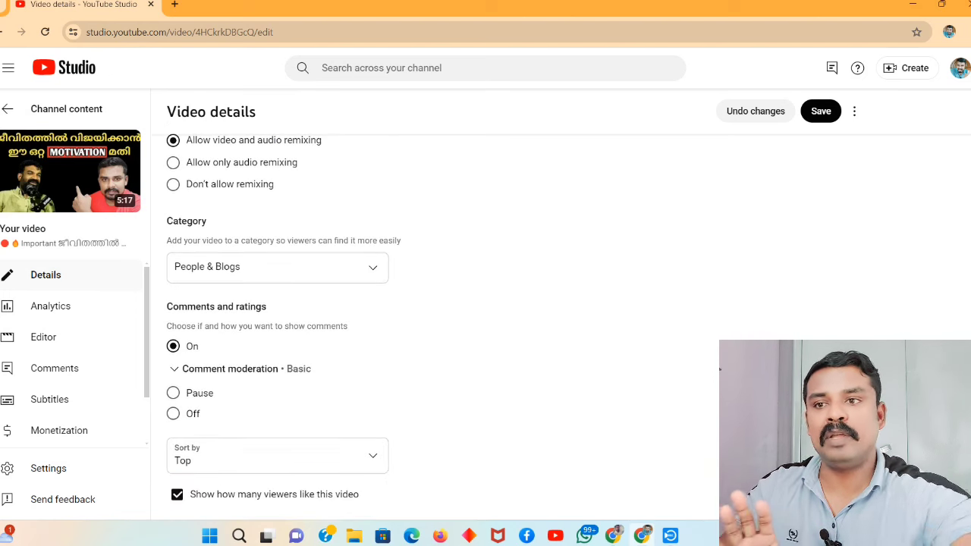